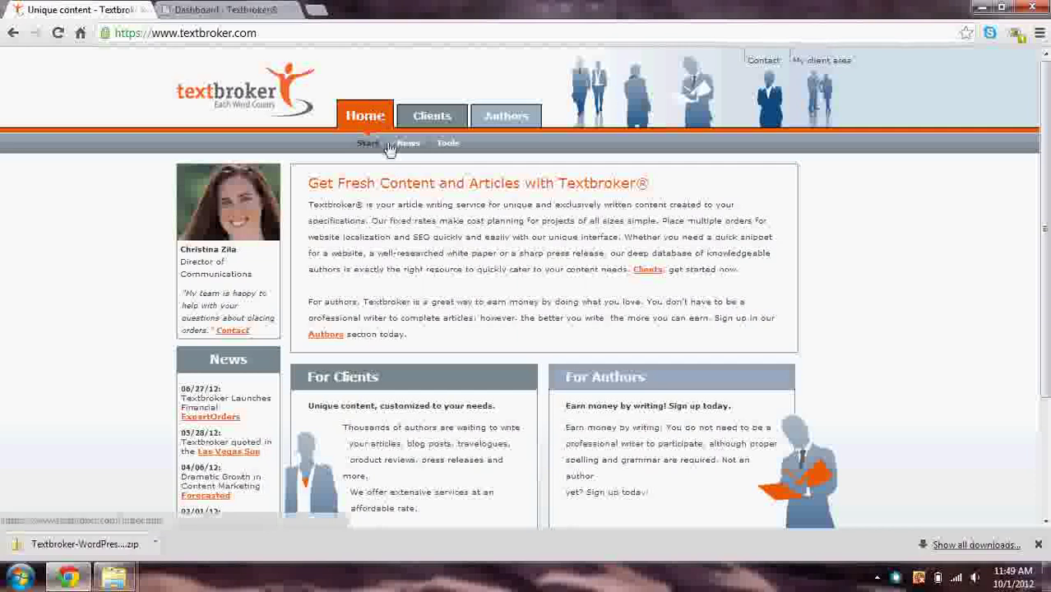
Step: Download the Textbroker WordPress plug-in zip from the site's Tools page
{"action": "left_click", "coordinate": [458, 149]}
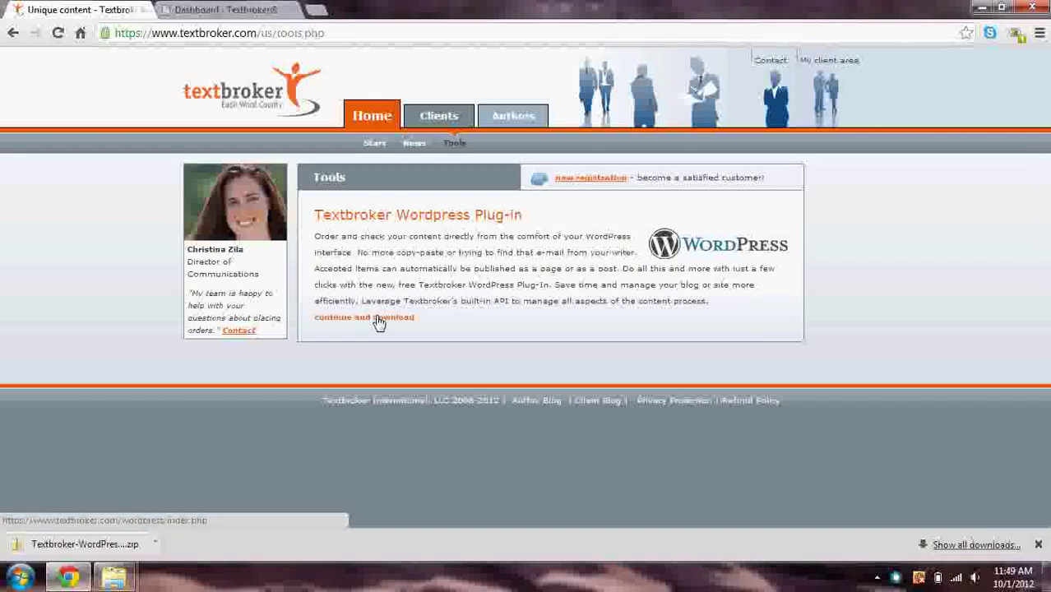
{"action": "left_click", "coordinate": [378, 319]}
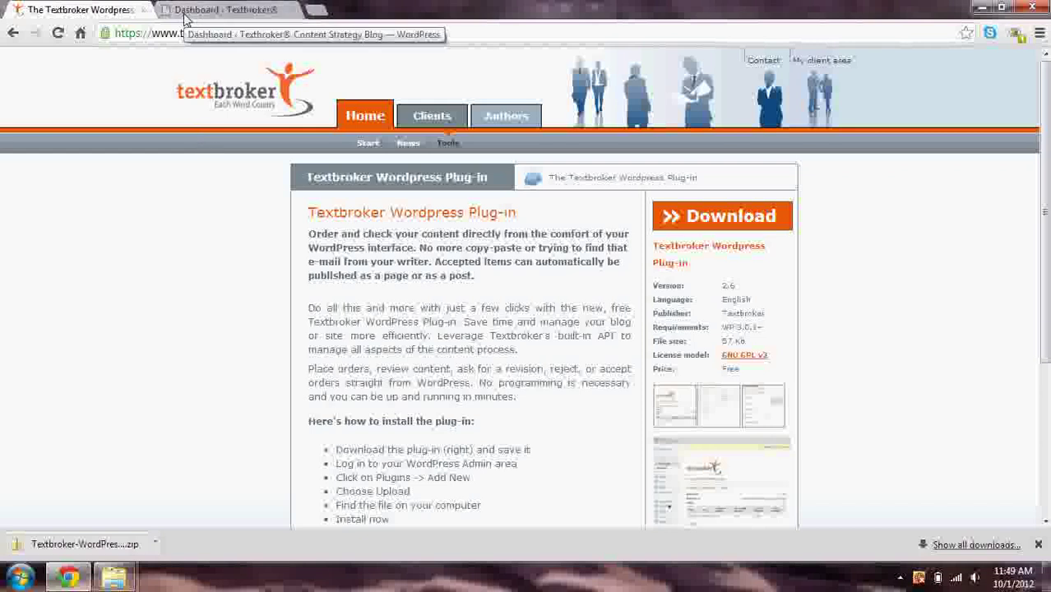
Step: In the WordPress dashboard, reach the Plugins > Add New upload form for a zip plugin
{"action": "left_click", "coordinate": [185, 11]}
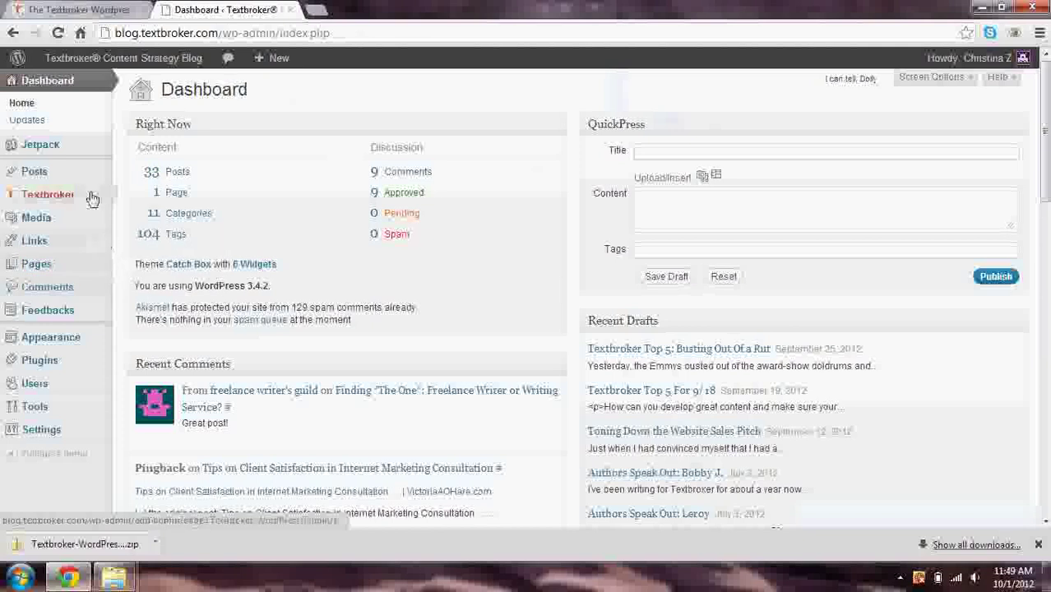
{"action": "mouse_move", "coordinate": [65, 200]}
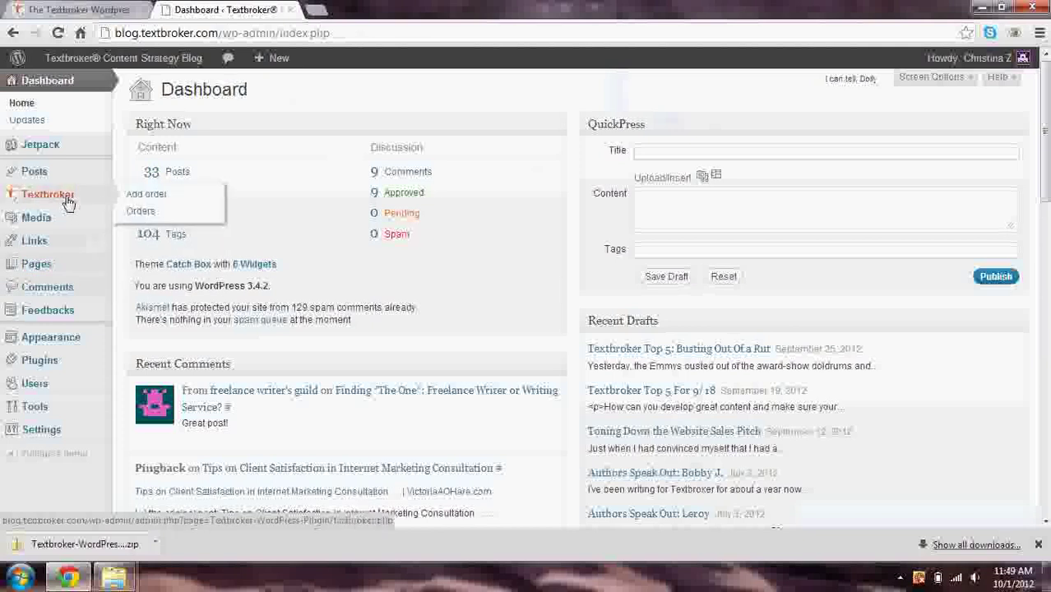
{"action": "mouse_move", "coordinate": [53, 370]}
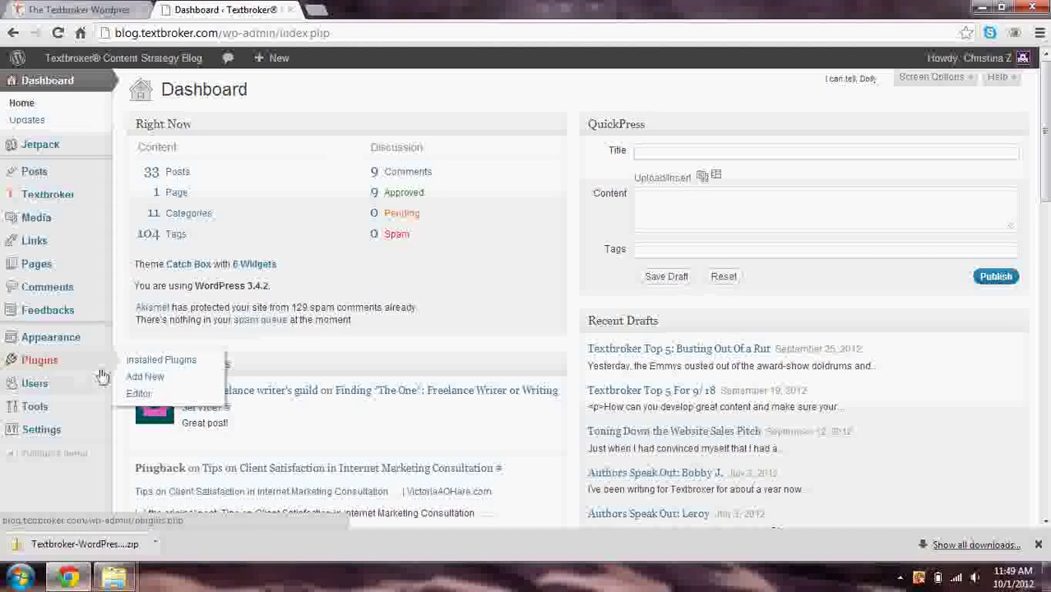
{"action": "left_click", "coordinate": [132, 378]}
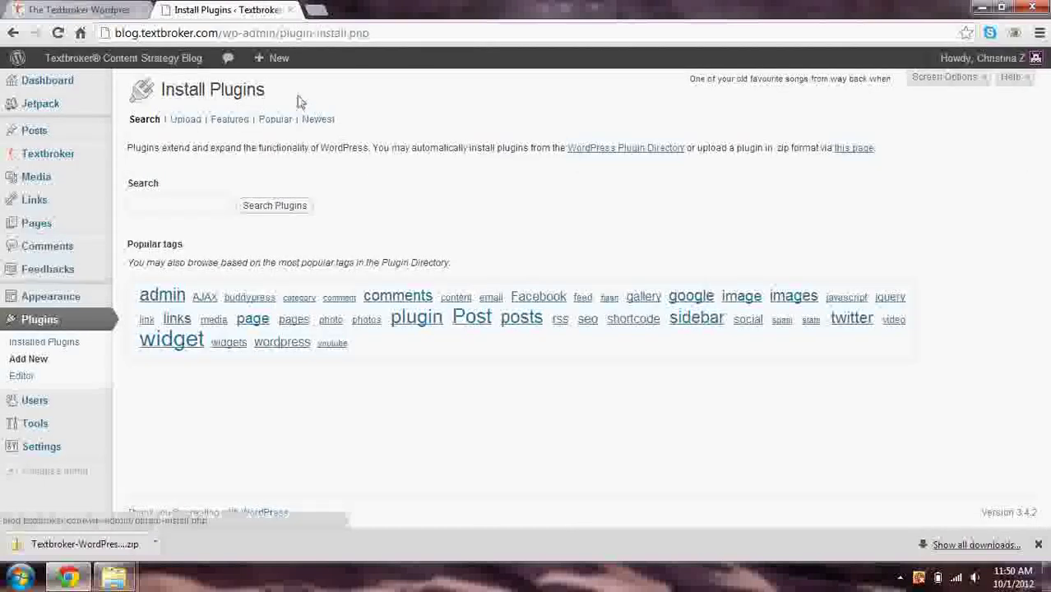
{"action": "left_click", "coordinate": [197, 123]}
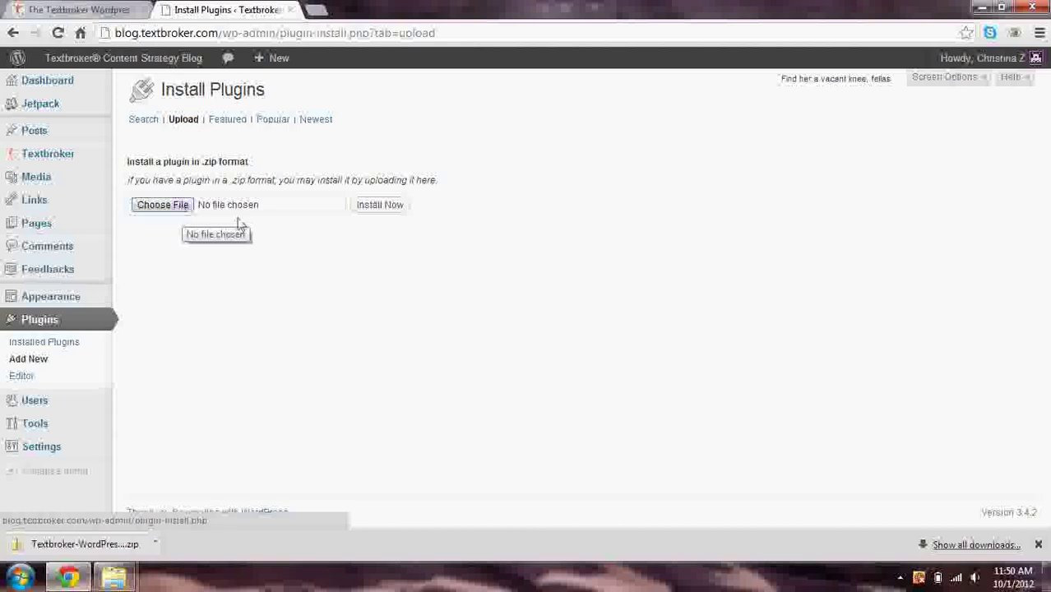
Step: Choose Textbroker-WordPress-Plugin_v2.0.zip from the Desktop and install it
{"action": "left_click", "coordinate": [165, 206]}
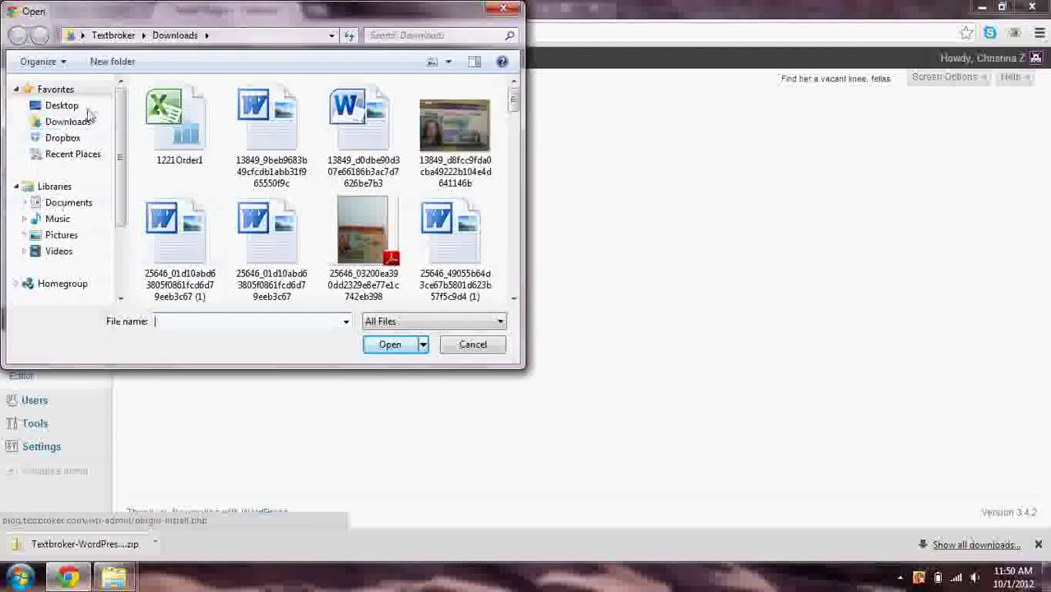
{"action": "left_click", "coordinate": [72, 106]}
{"action": "scroll", "coordinate": [296, 216], "scroll_direction": "down", "scroll_amount": 2}
{"action": "left_click", "coordinate": [275, 171]}
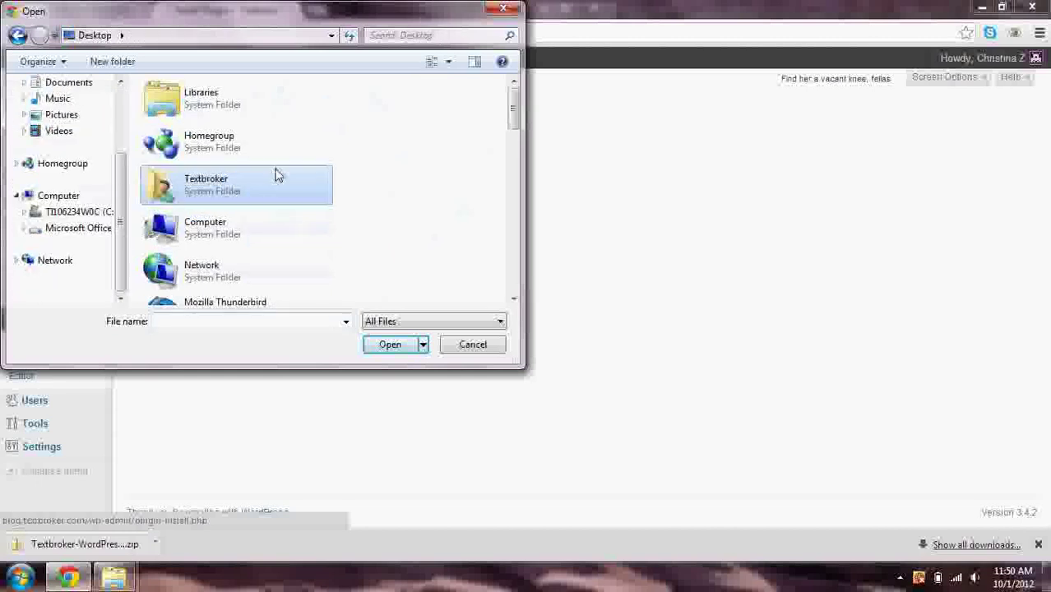
{"action": "scroll", "coordinate": [275, 176], "scroll_direction": "down", "scroll_amount": 5}
{"action": "scroll", "coordinate": [275, 176], "scroll_direction": "down", "scroll_amount": 2}
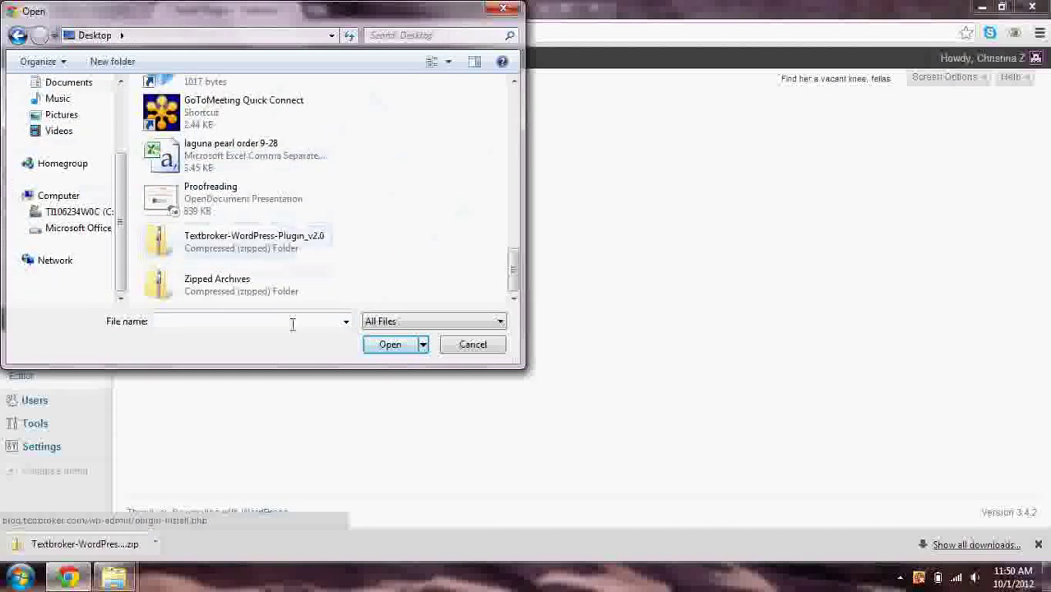
{"action": "left_click", "coordinate": [232, 241]}
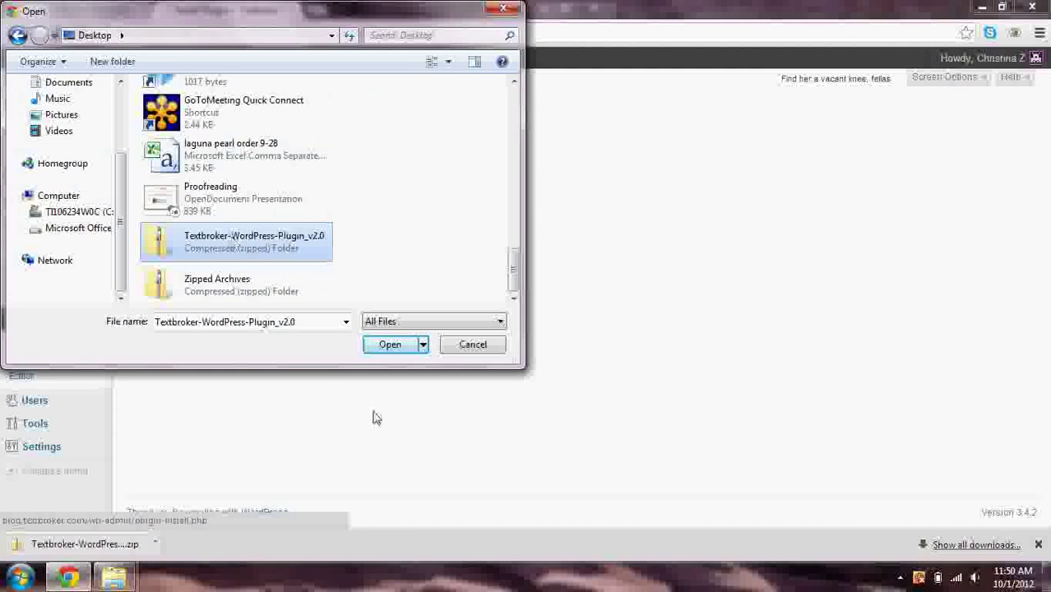
{"action": "left_click", "coordinate": [378, 348]}
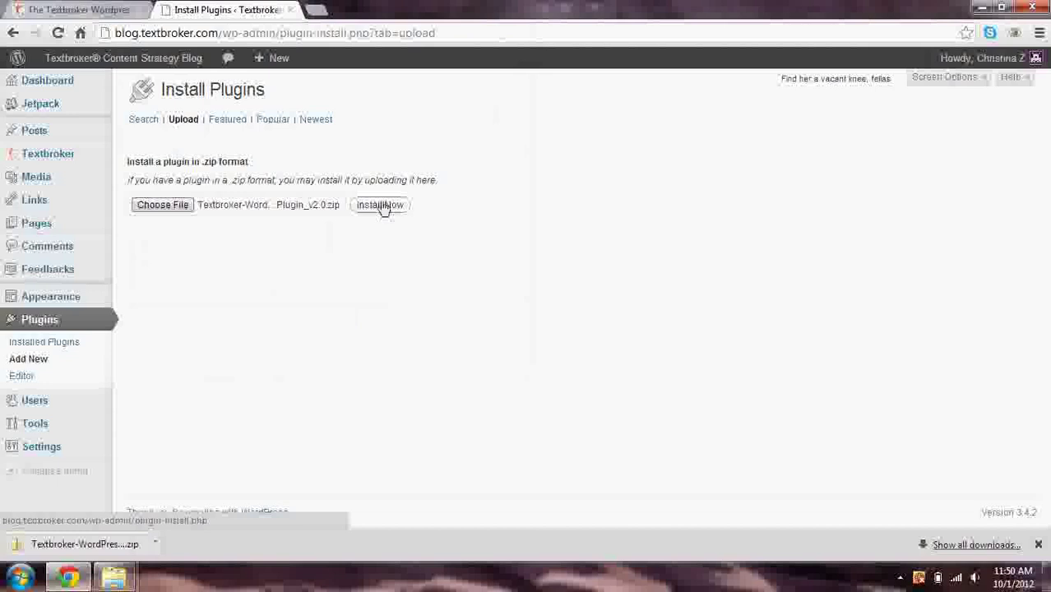
{"action": "left_click", "coordinate": [381, 206]}
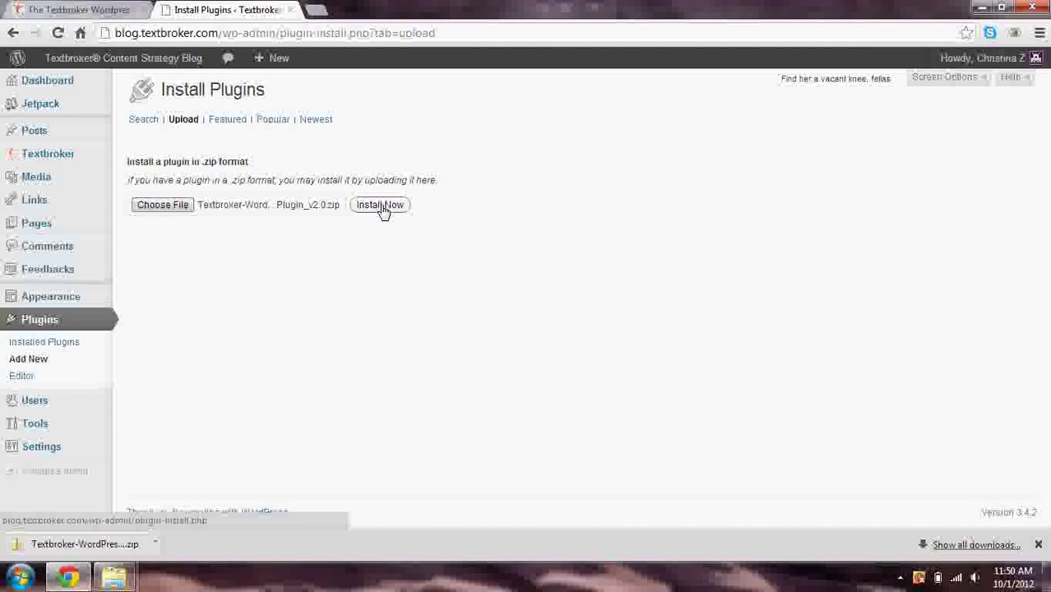
Step: Start a new budget in the Textbroker plugin with Service set to textbroker.com
{"action": "mouse_move", "coordinate": [24, 156]}
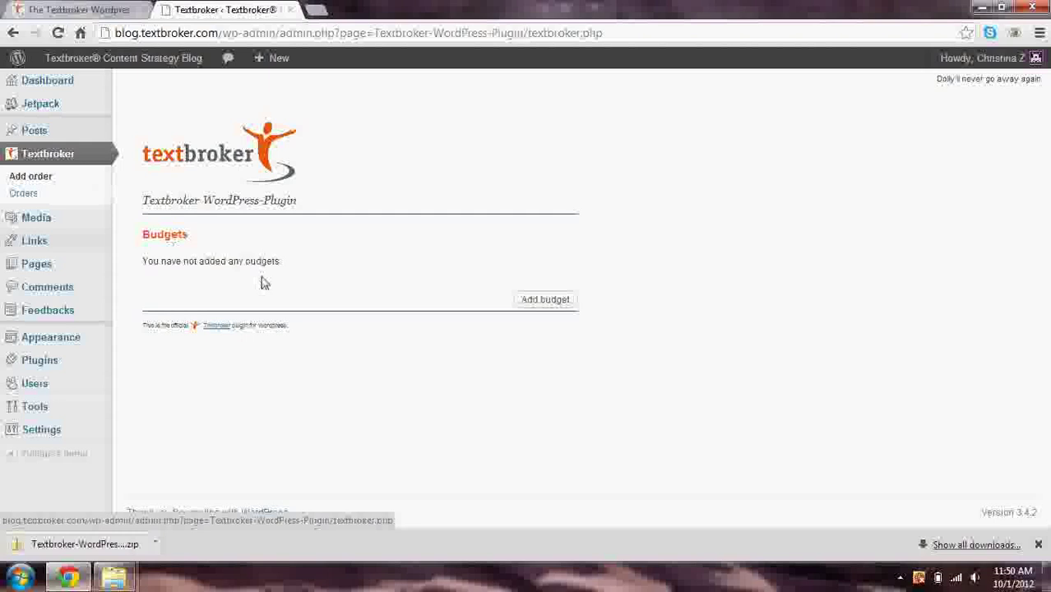
{"action": "left_click", "coordinate": [559, 301]}
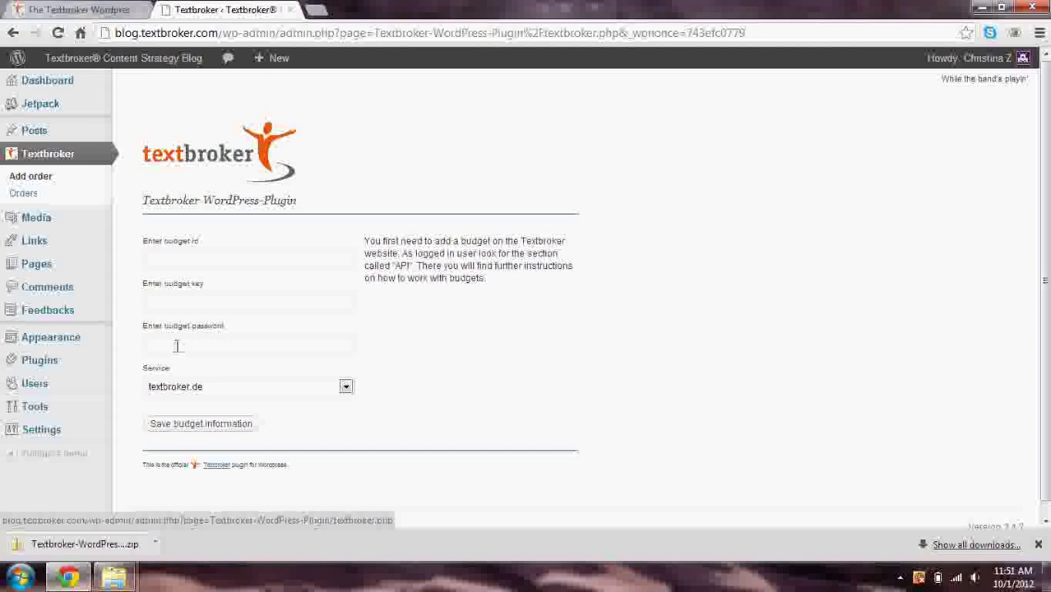
{"action": "left_click", "coordinate": [260, 392]}
{"action": "left_click", "coordinate": [251, 413]}
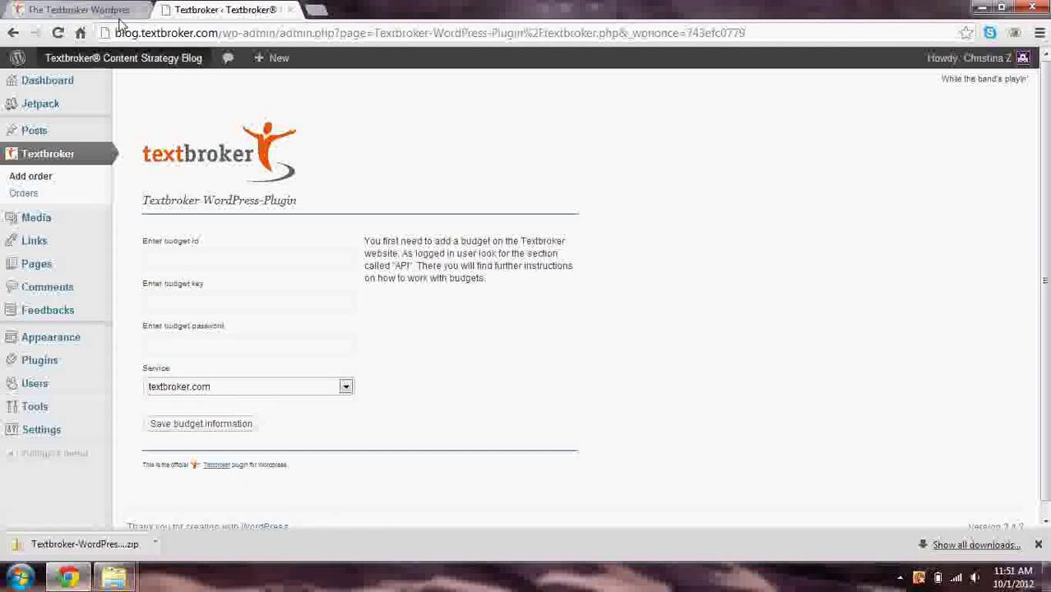
Step: Back on the Textbroker site, go from the Start page to My client area
{"action": "left_click", "coordinate": [78, 8]}
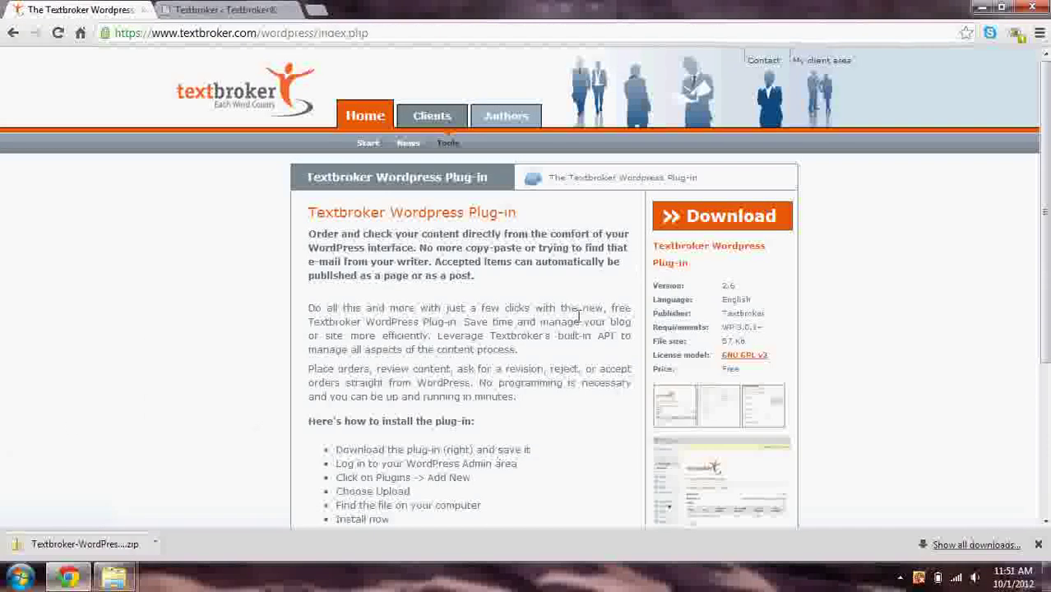
{"action": "left_click", "coordinate": [369, 142]}
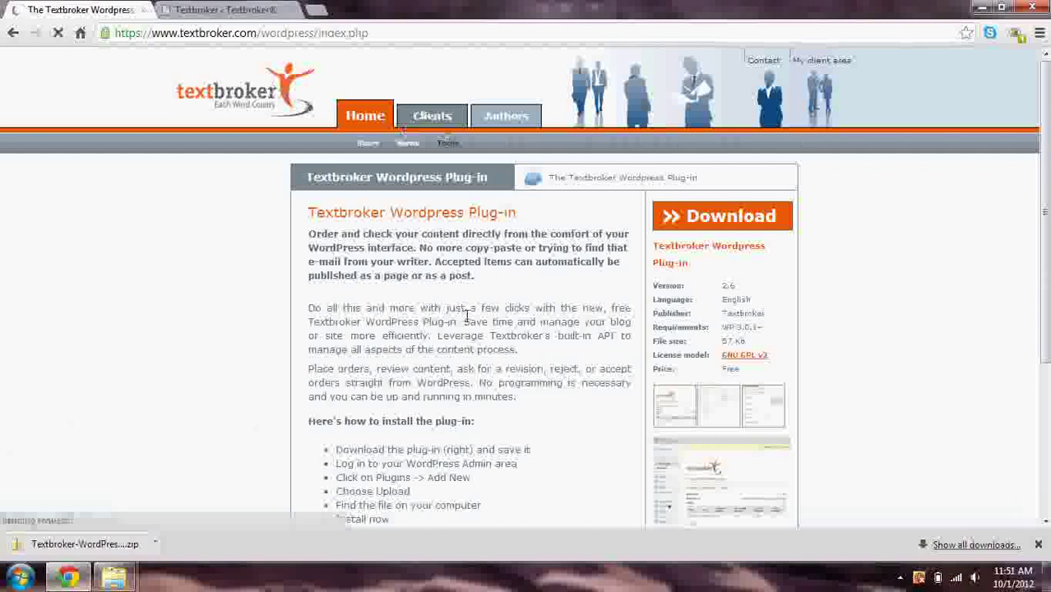
{"action": "scroll", "coordinate": [462, 316], "scroll_direction": "down", "scroll_amount": 2}
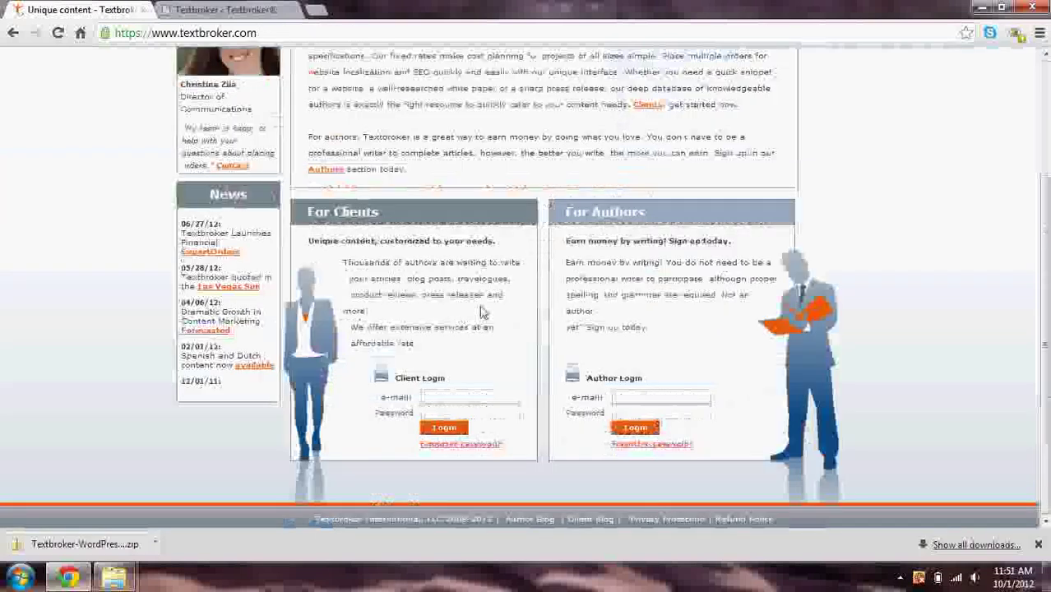
{"action": "scroll", "coordinate": [485, 313], "scroll_direction": "up", "scroll_amount": 2}
{"action": "left_click", "coordinate": [807, 62]}
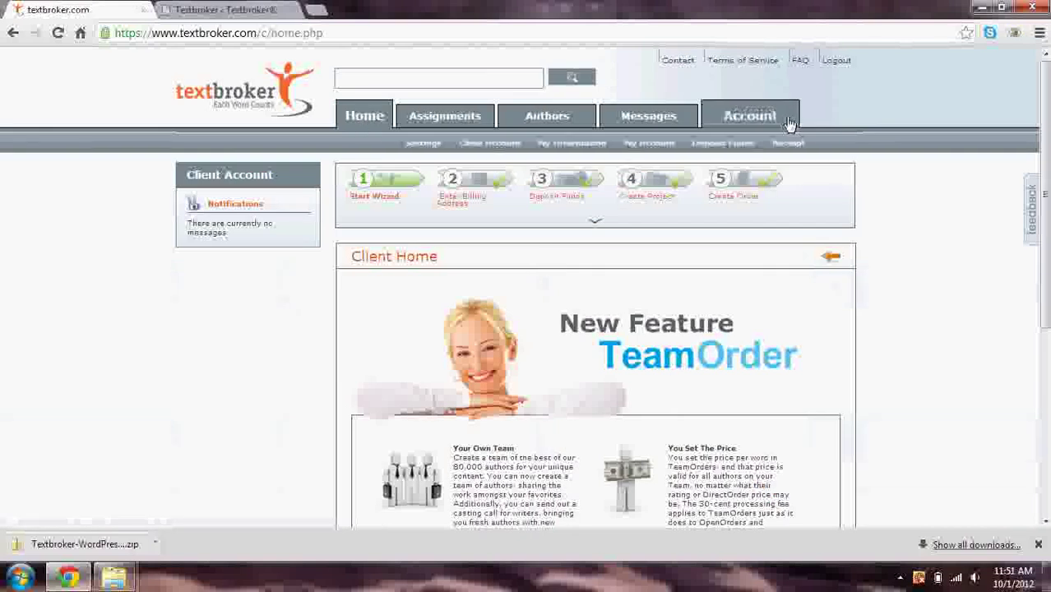
{"action": "mouse_move", "coordinate": [648, 135]}
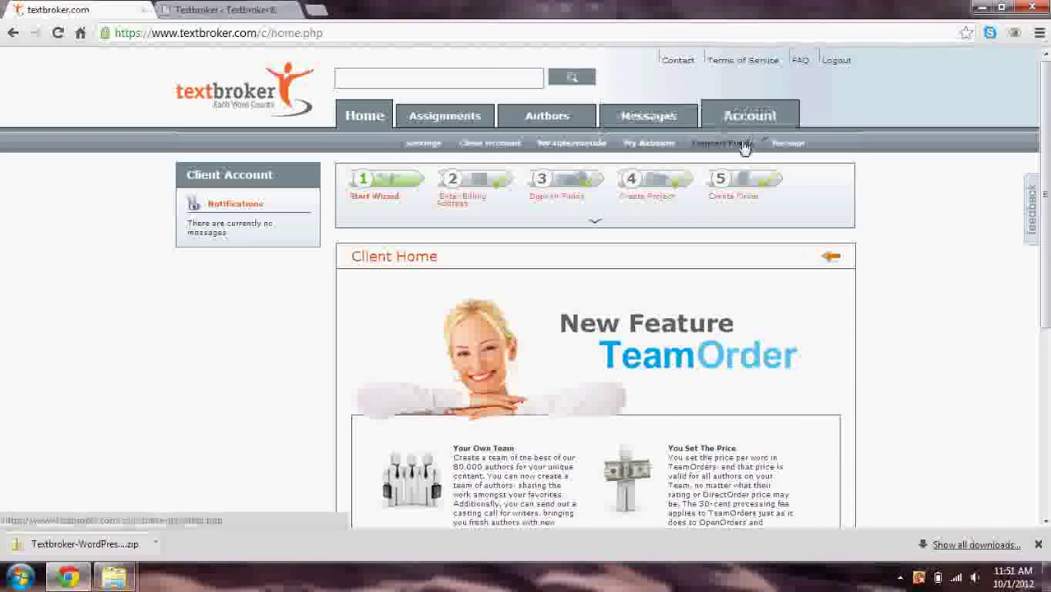
{"action": "mouse_move", "coordinate": [583, 132]}
{"action": "mouse_move", "coordinate": [722, 130]}
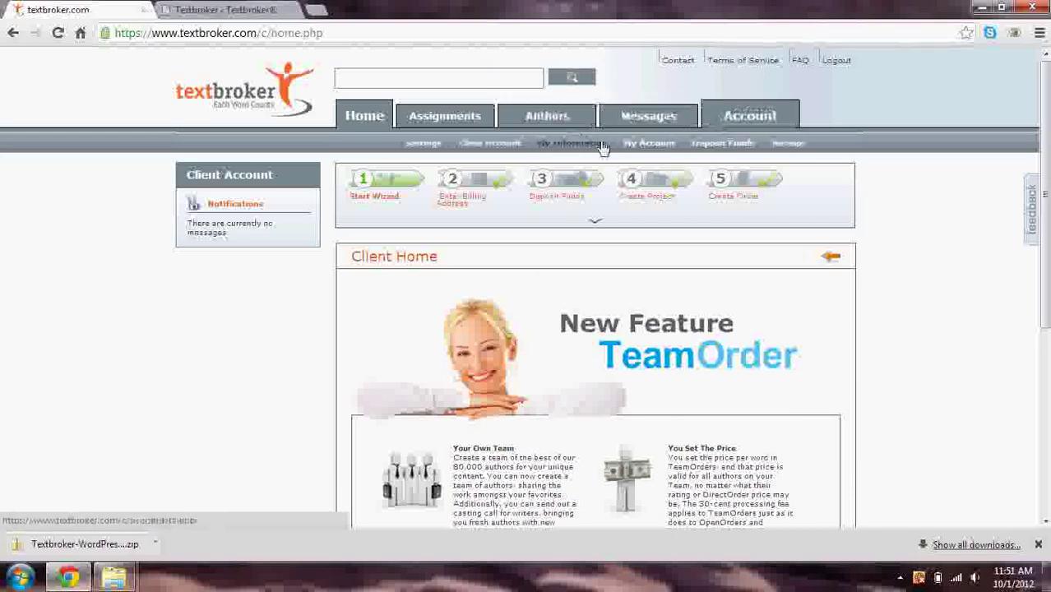
Step: In the account Settings, switch on API access and scroll through the API agreement
{"action": "left_click", "coordinate": [436, 148]}
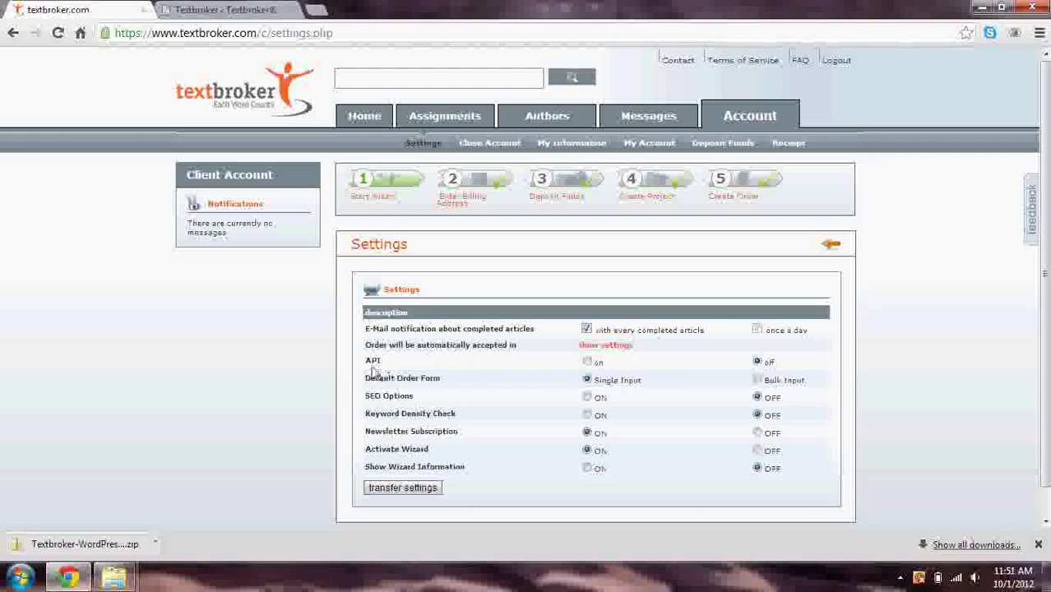
{"action": "left_click", "coordinate": [587, 363]}
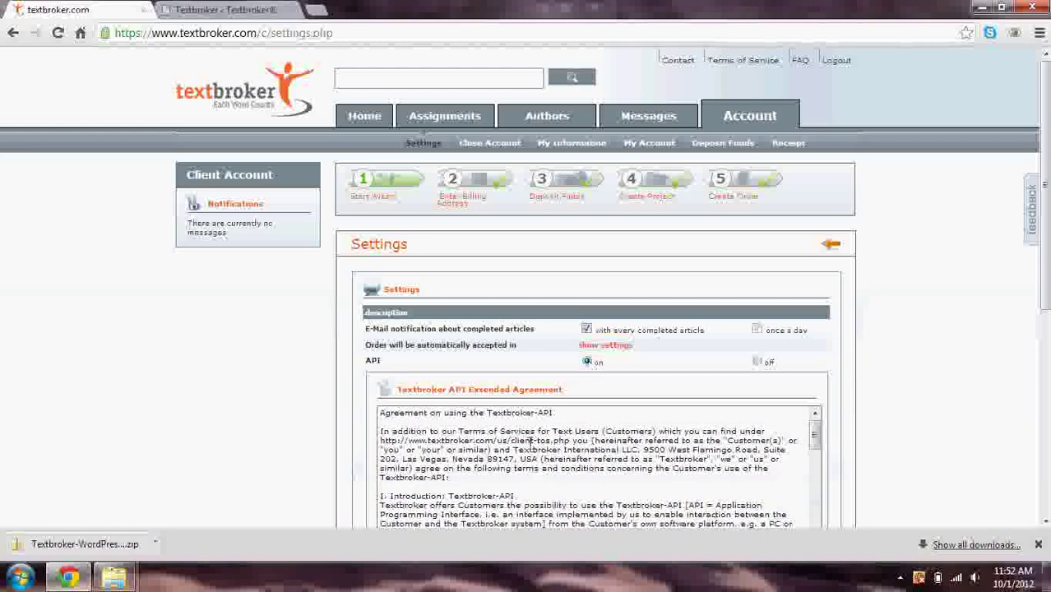
{"action": "scroll", "coordinate": [472, 397], "scroll_direction": "down", "scroll_amount": 5}
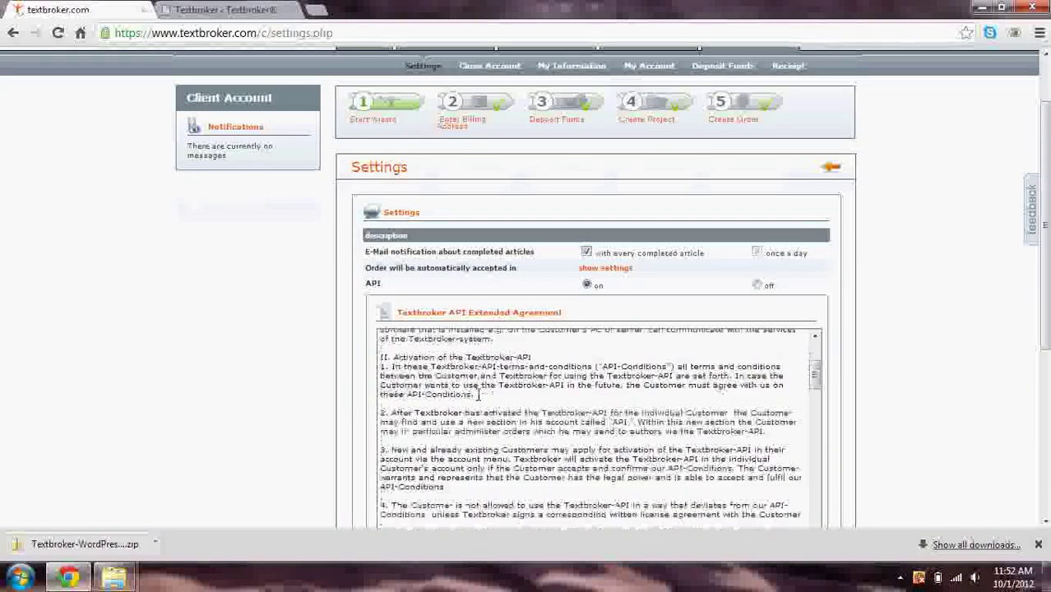
{"action": "scroll", "coordinate": [478, 395], "scroll_direction": "down", "scroll_amount": 15}
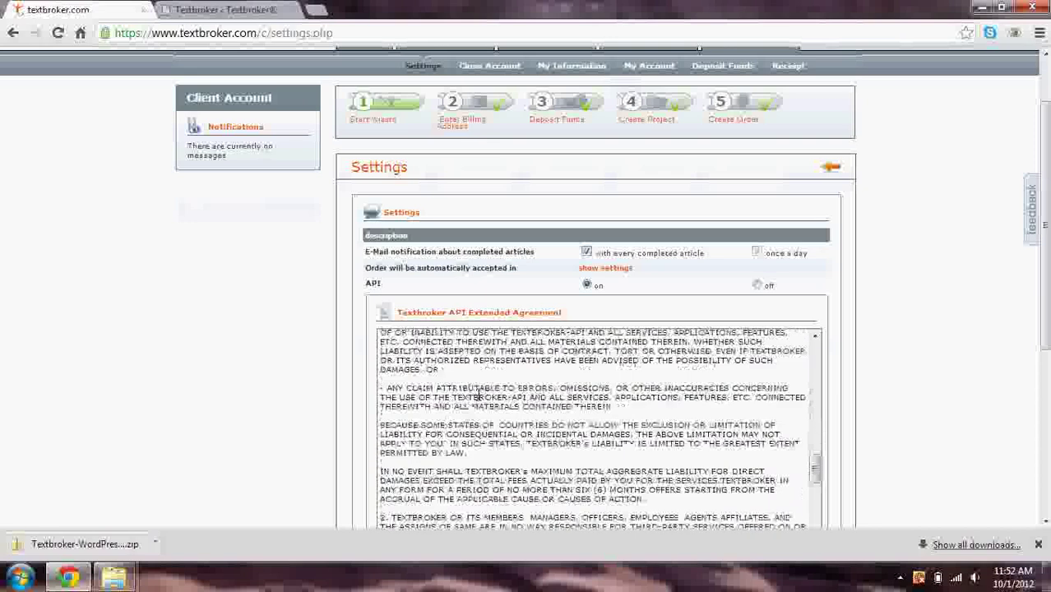
{"action": "scroll", "coordinate": [478, 394], "scroll_direction": "down", "scroll_amount": 12}
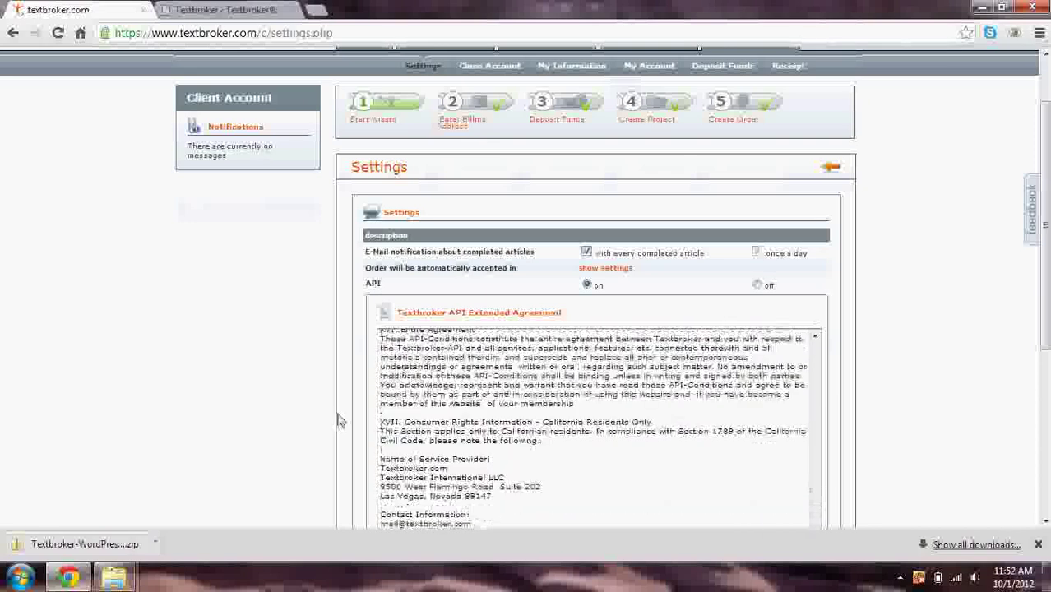
{"action": "scroll", "coordinate": [340, 421], "scroll_direction": "down", "scroll_amount": 4}
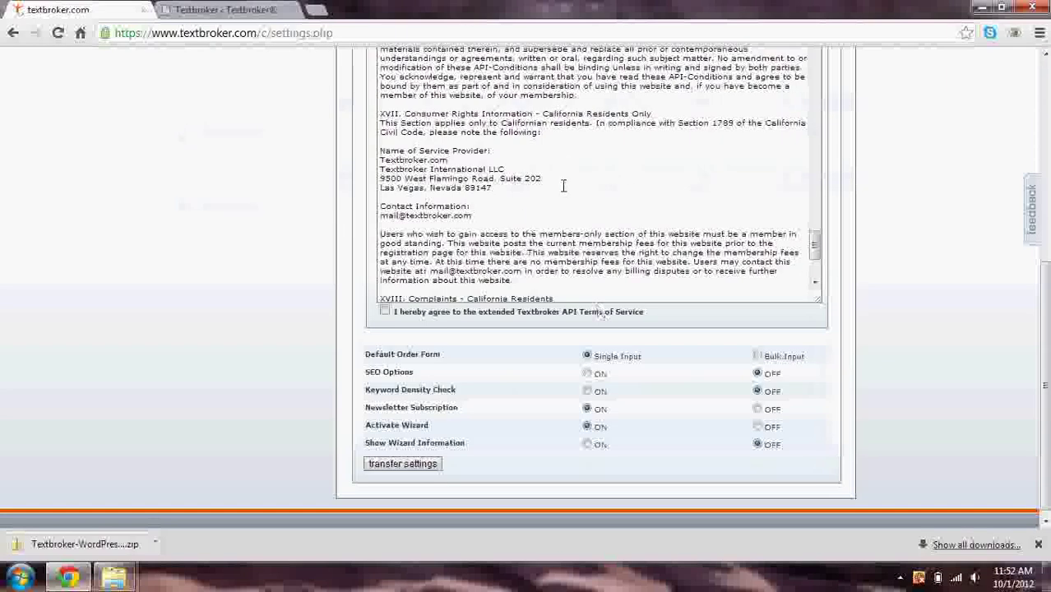
{"action": "scroll", "coordinate": [558, 192], "scroll_direction": "down", "scroll_amount": 2}
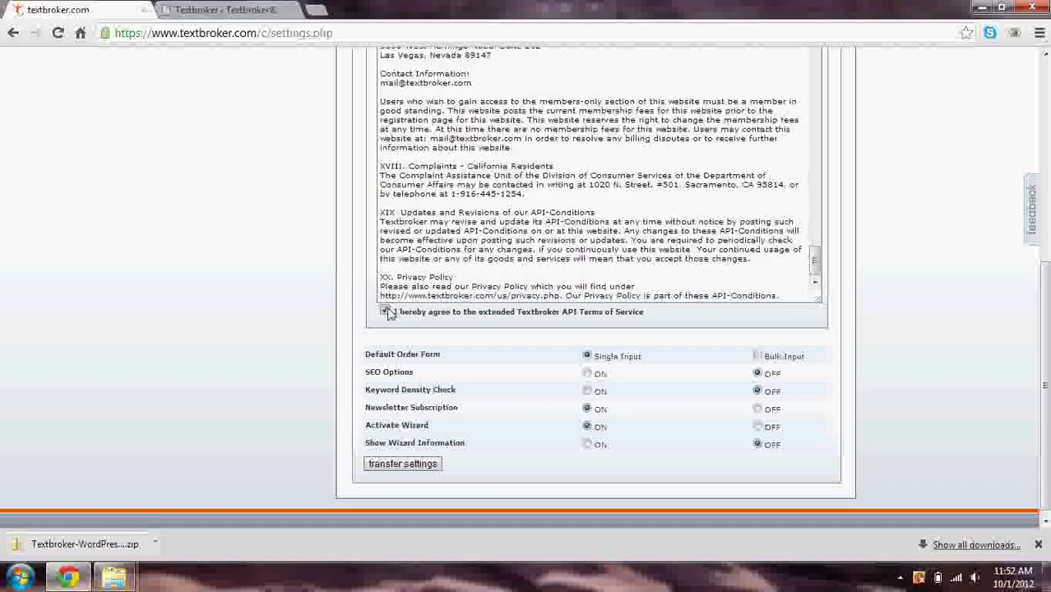
Step: Accept the extended Textbroker API Terms of Service and transfer the settings
{"action": "left_click", "coordinate": [423, 314]}
{"action": "left_click", "coordinate": [401, 465]}
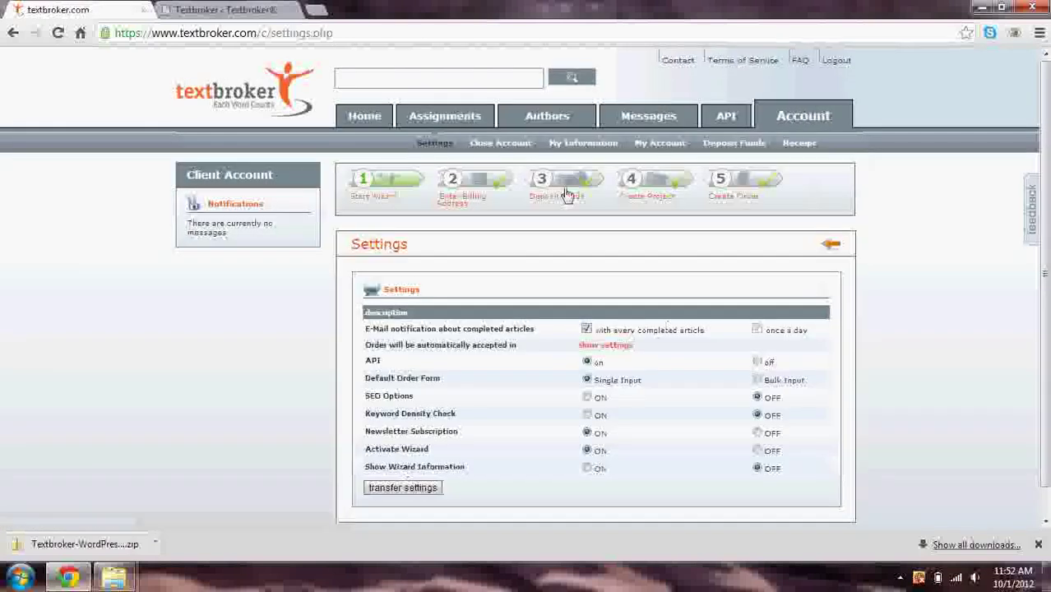
{"action": "mouse_move", "coordinate": [620, 131]}
{"action": "mouse_move", "coordinate": [732, 122]}
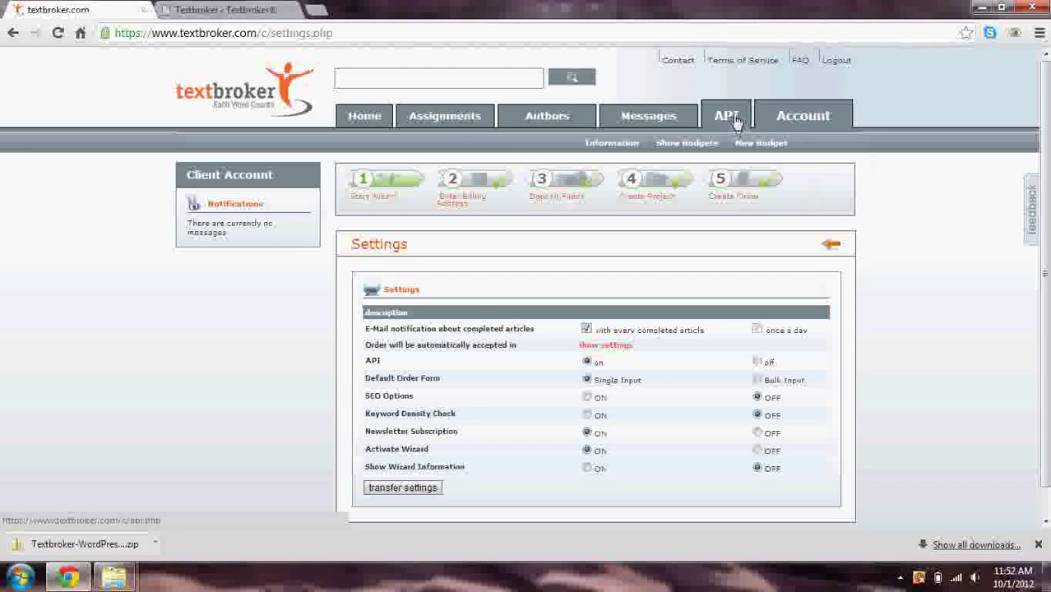
Step: Open the New Budget form in the account's API section
{"action": "left_click", "coordinate": [734, 120]}
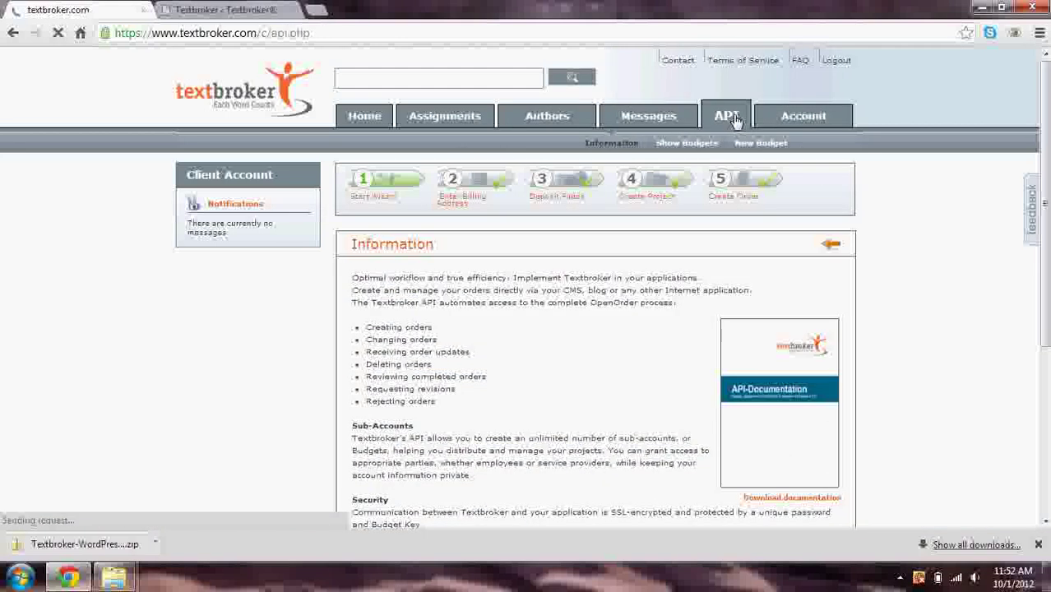
{"action": "scroll", "coordinate": [527, 336], "scroll_direction": "down", "scroll_amount": 2}
{"action": "scroll", "coordinate": [527, 335], "scroll_direction": "down", "scroll_amount": 2}
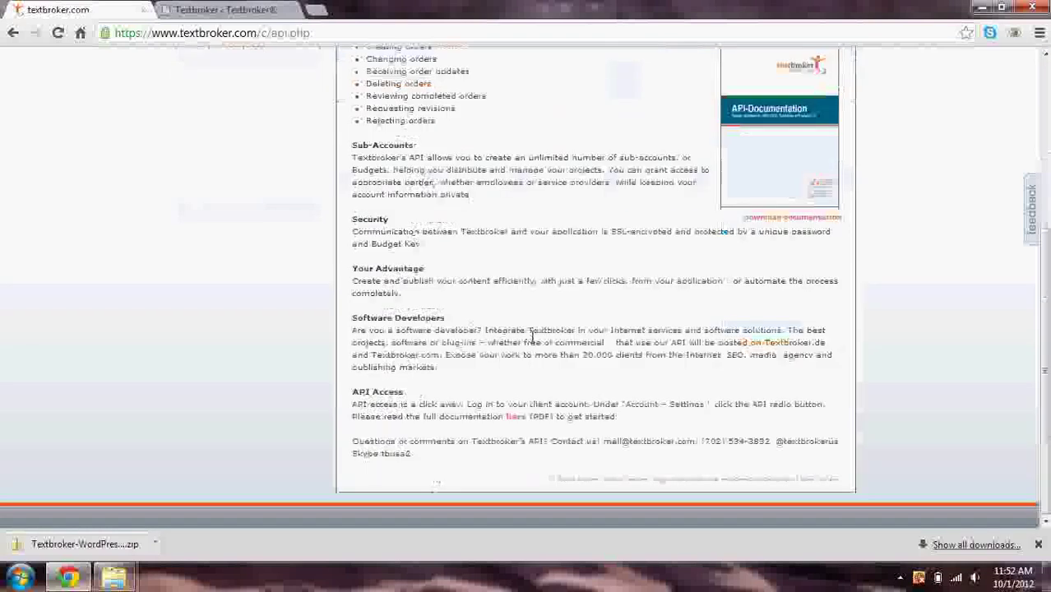
{"action": "scroll", "coordinate": [531, 333], "scroll_direction": "up", "scroll_amount": 5}
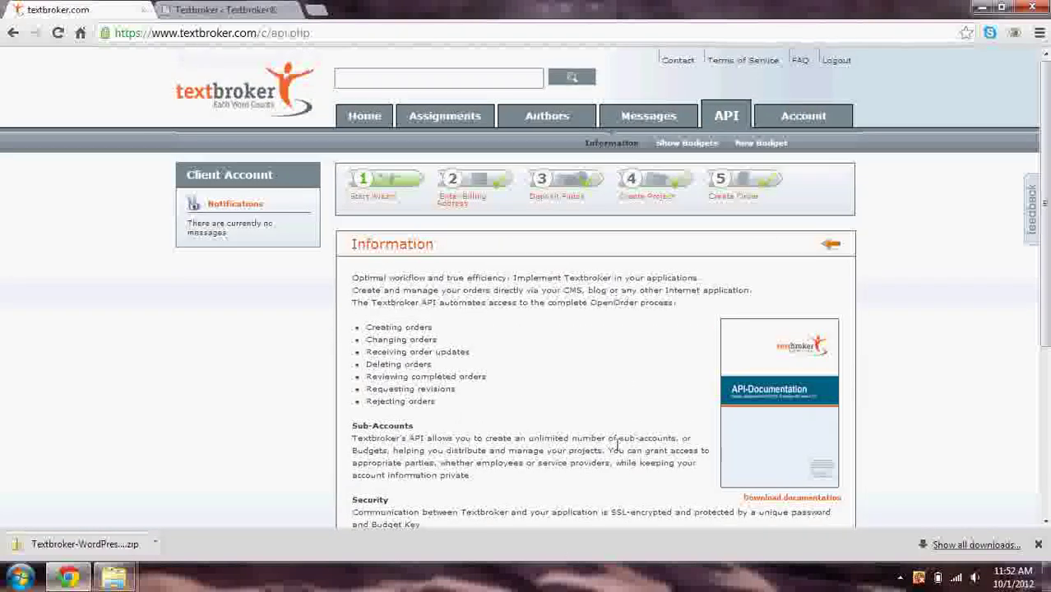
{"action": "mouse_move", "coordinate": [693, 130]}
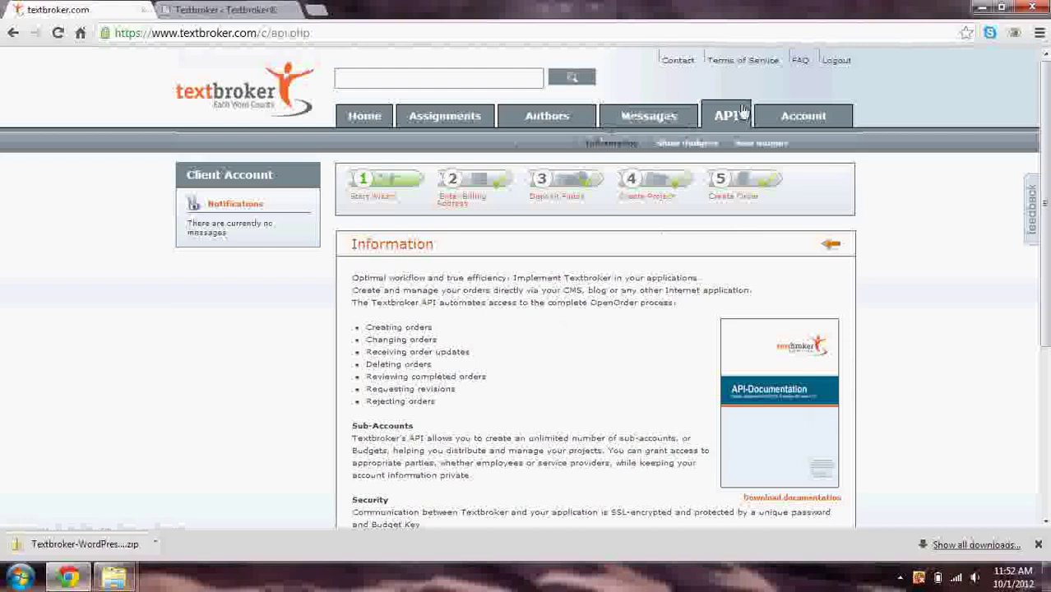
{"action": "left_click", "coordinate": [742, 146]}
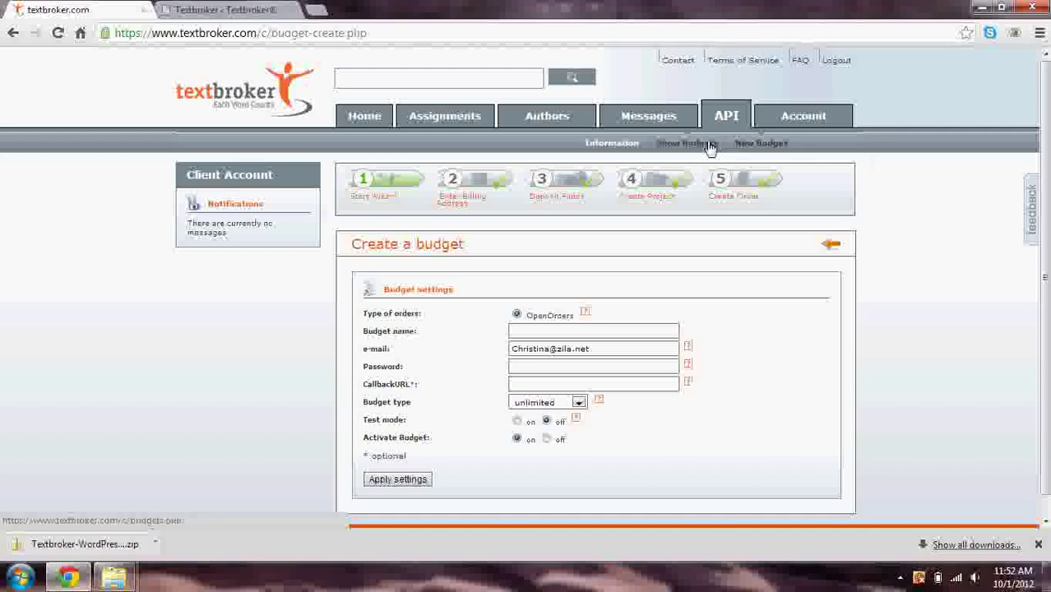
{"action": "left_click", "coordinate": [709, 145]}
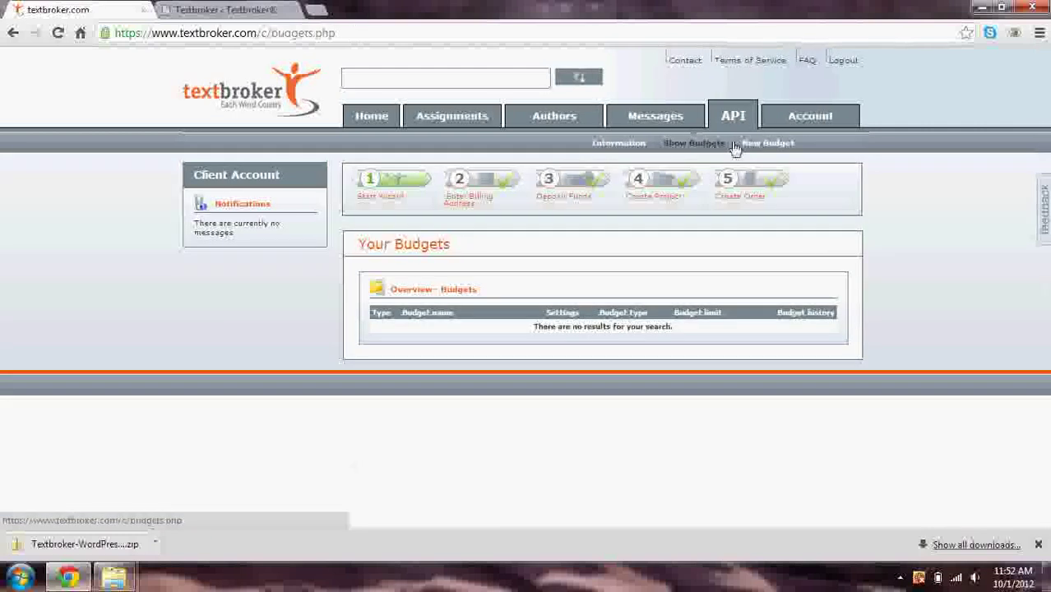
{"action": "left_click", "coordinate": [750, 148]}
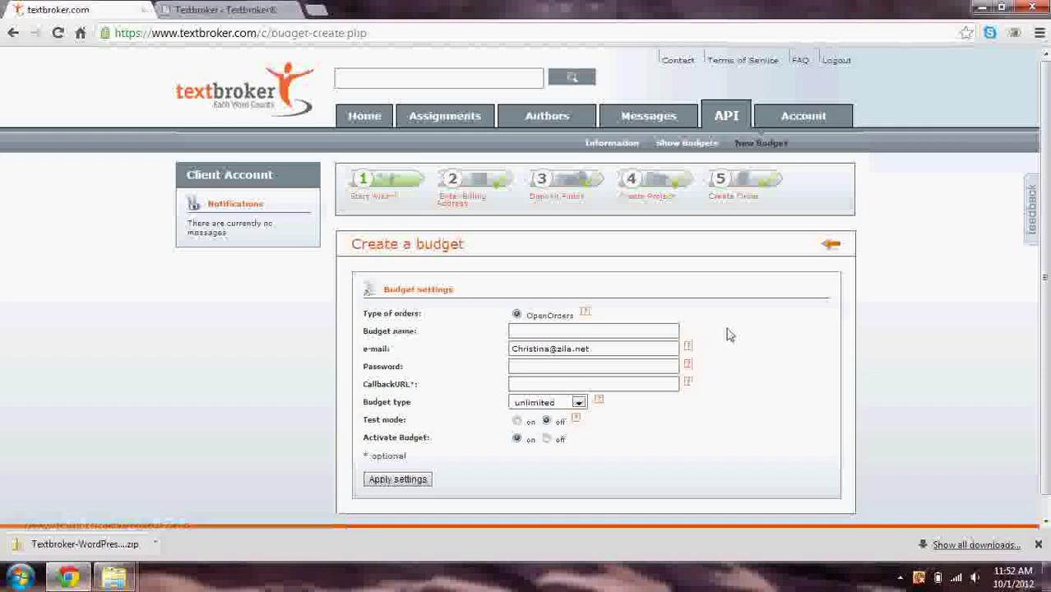
Step: Name the budget 'Content', give it a password, and apply the settings
{"action": "scroll", "coordinate": [728, 335], "scroll_direction": "down", "scroll_amount": 1}
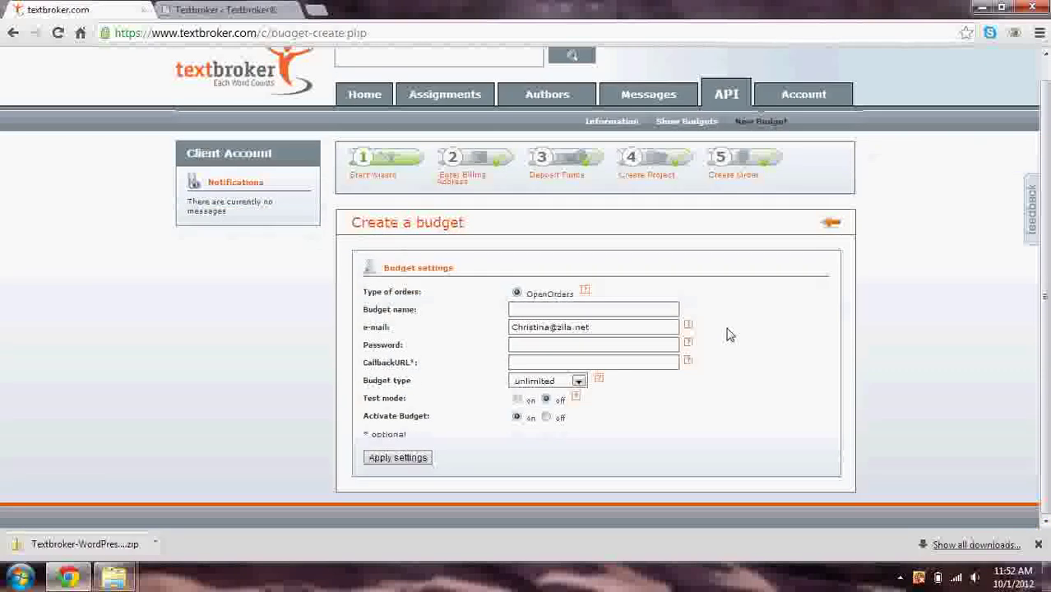
{"action": "left_click", "coordinate": [536, 314]}
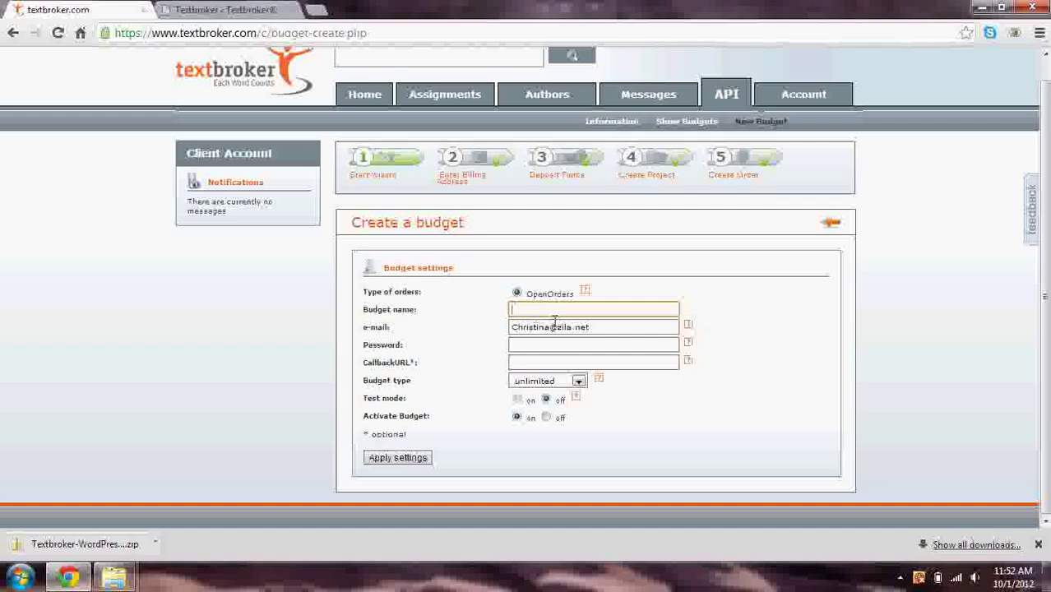
{"action": "left_click", "coordinate": [518, 349]}
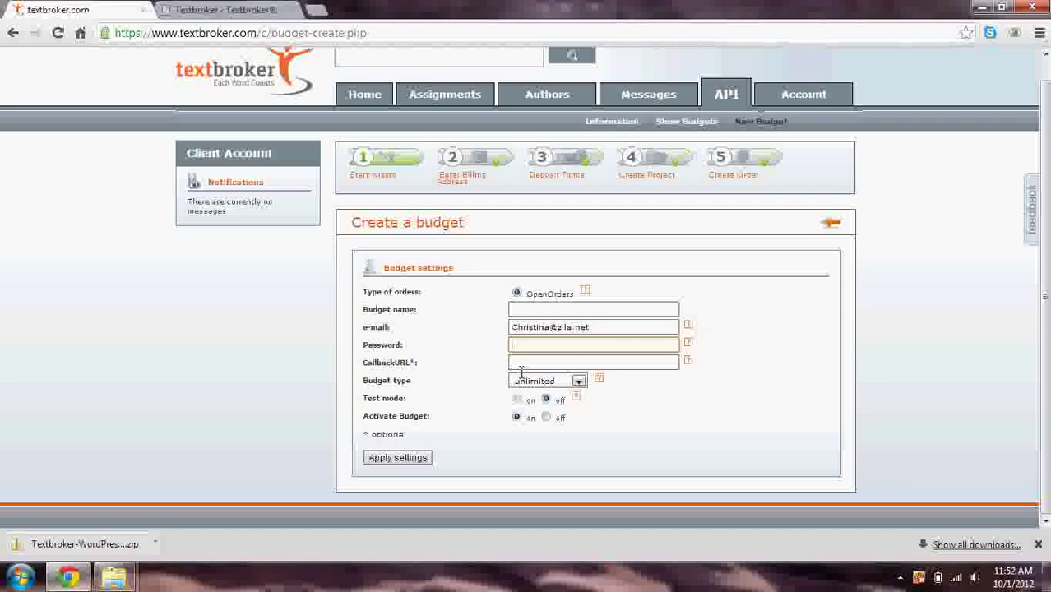
{"action": "left_click", "coordinate": [538, 310]}
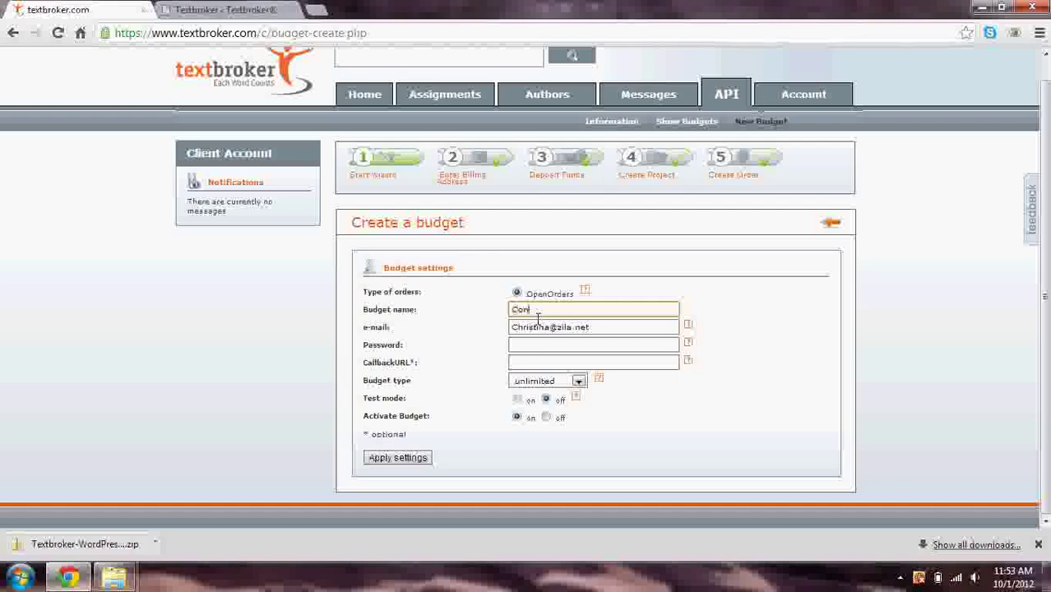
{"action": "left_click", "coordinate": [569, 348]}
{"action": "type", "text": "•••••••••••"}
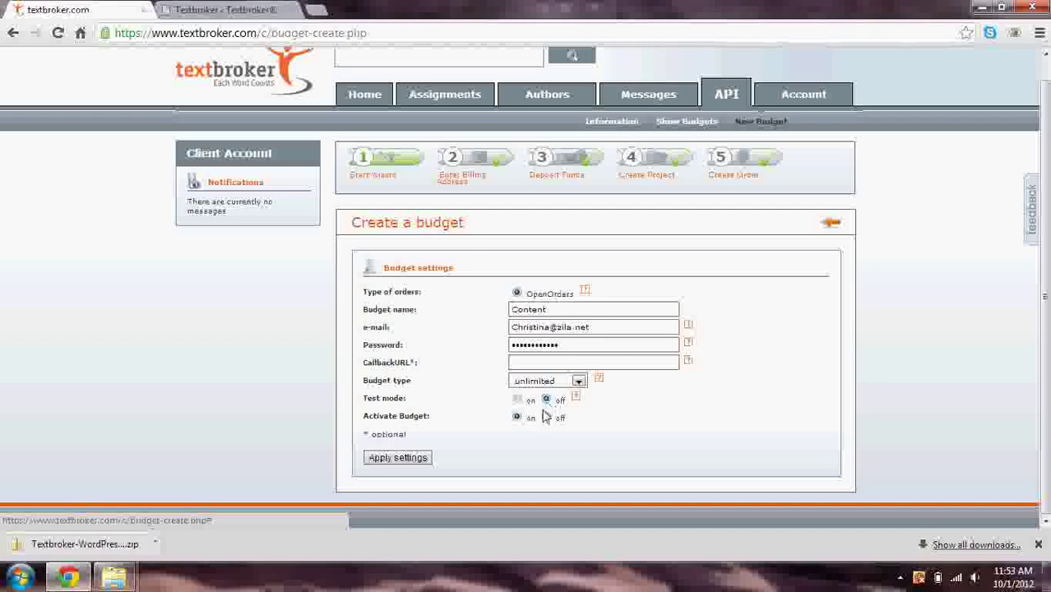
{"action": "left_click", "coordinate": [400, 467]}
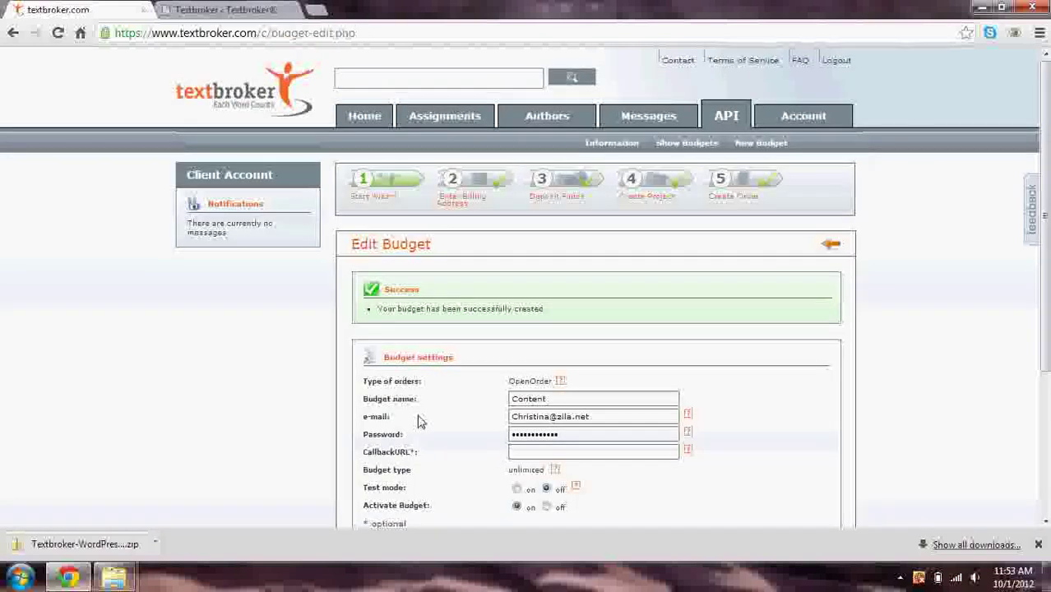
Step: Scroll to the budget log-in information and select the Content budget's ID to copy
{"action": "scroll", "coordinate": [420, 420], "scroll_direction": "down", "scroll_amount": 2}
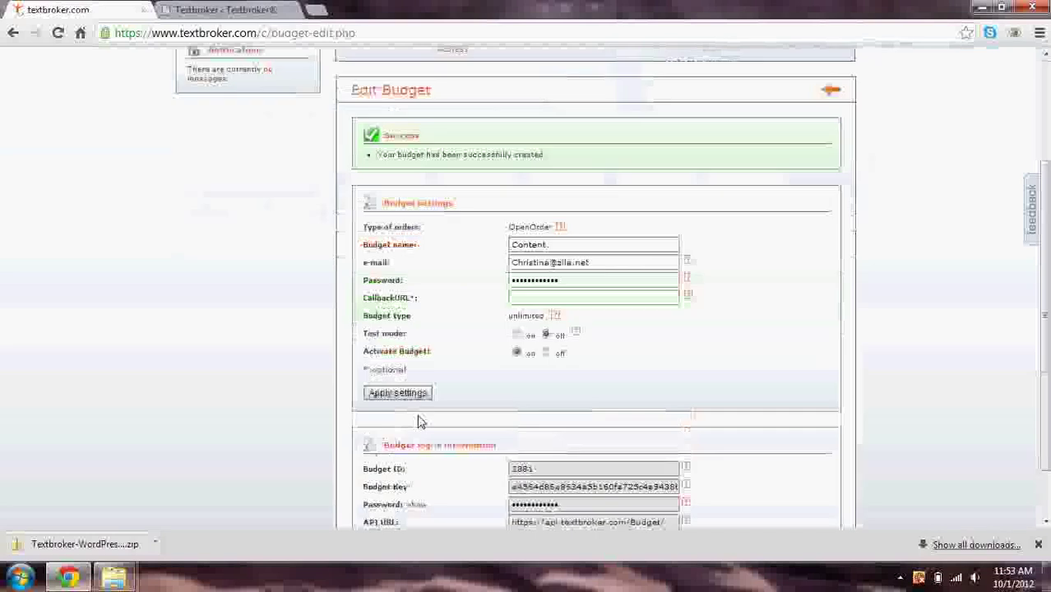
{"action": "scroll", "coordinate": [423, 360], "scroll_direction": "down", "scroll_amount": 1}
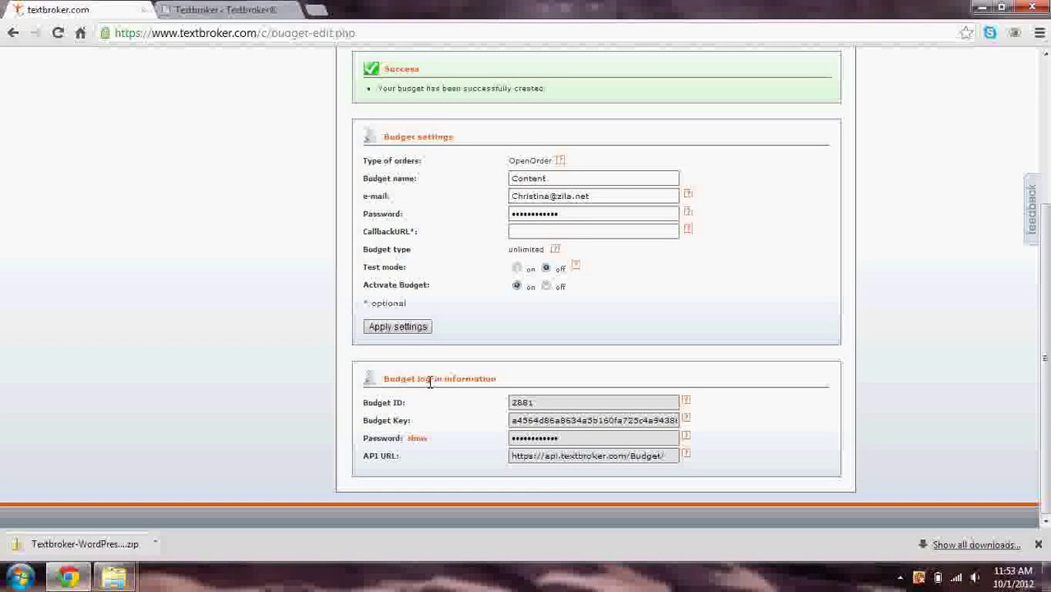
{"action": "double_click", "coordinate": [525, 402]}
{"action": "key", "text": "ctrl+c"}
Step: Paste the Content budget's ID and budget key into the WordPress plugin's fields
{"action": "left_click", "coordinate": [200, 6]}
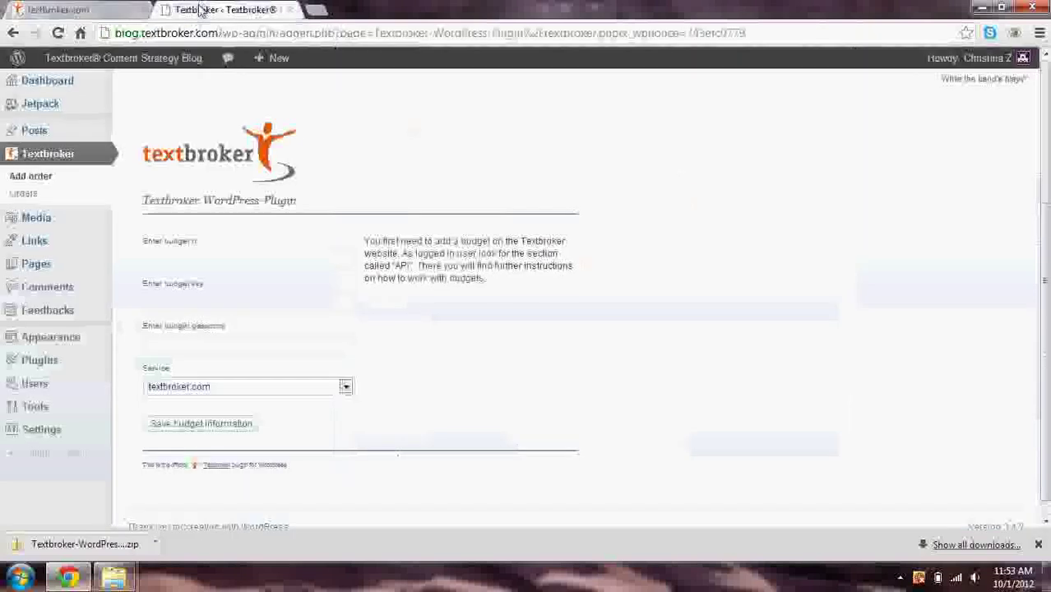
{"action": "left_click", "coordinate": [172, 255]}
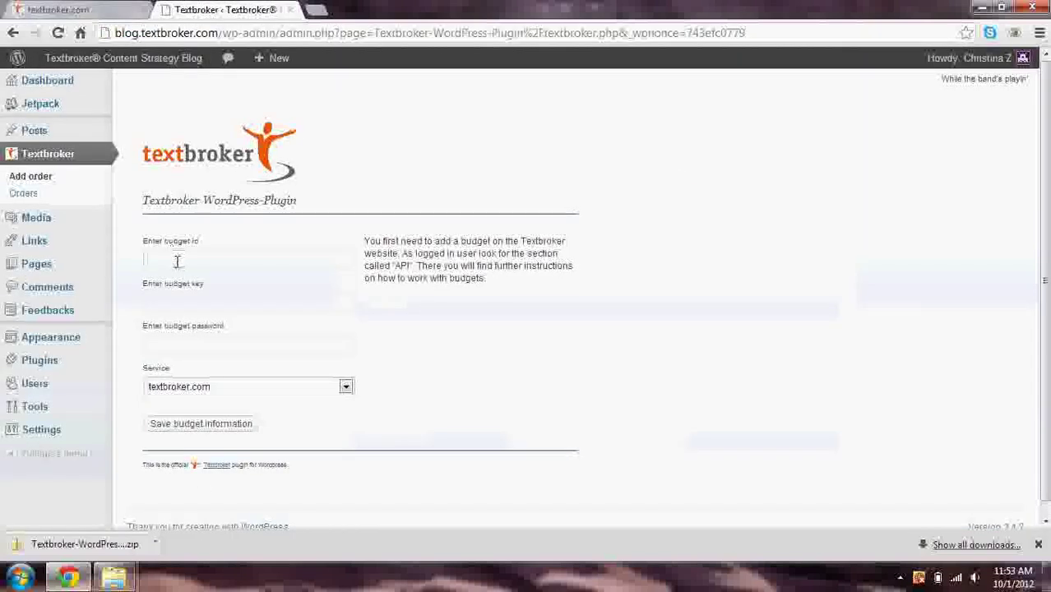
{"action": "key", "text": "ctrl+v"}
{"action": "left_click", "coordinate": [58, 9]}
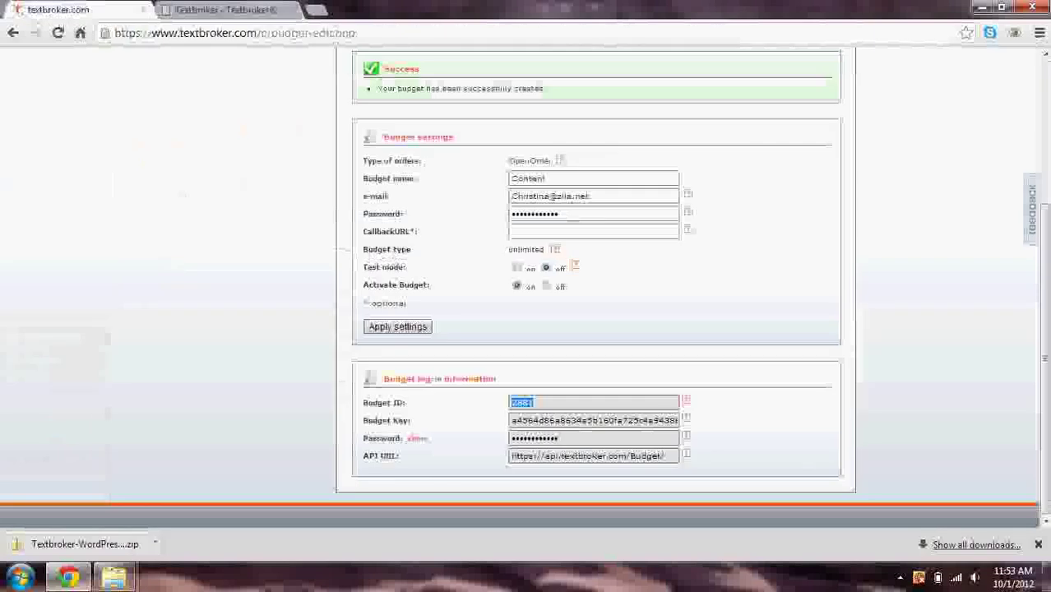
{"action": "left_click", "coordinate": [602, 419]}
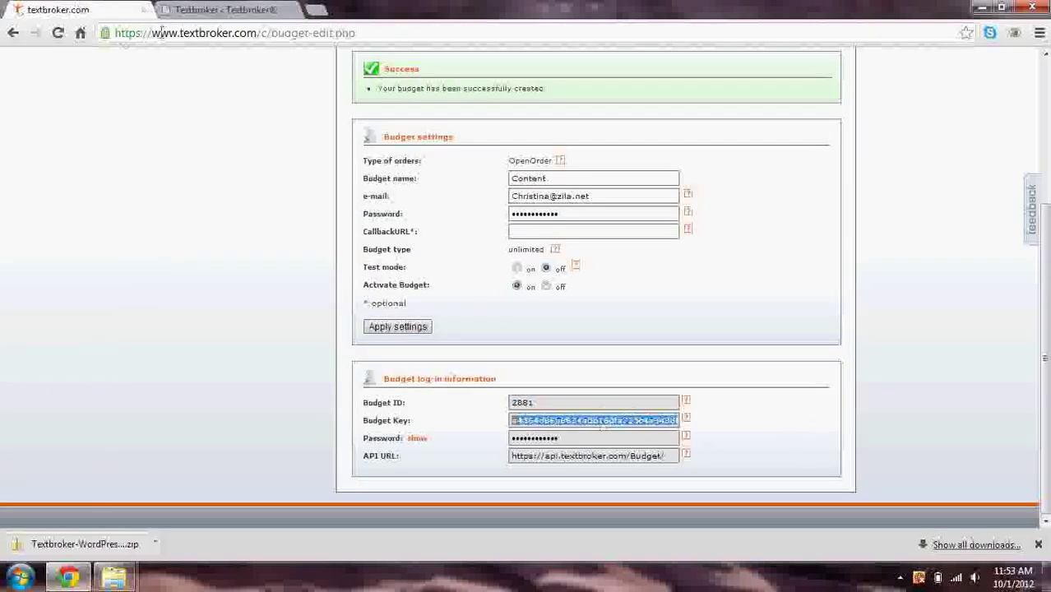
{"action": "left_click", "coordinate": [179, 9]}
{"action": "left_click", "coordinate": [188, 304]}
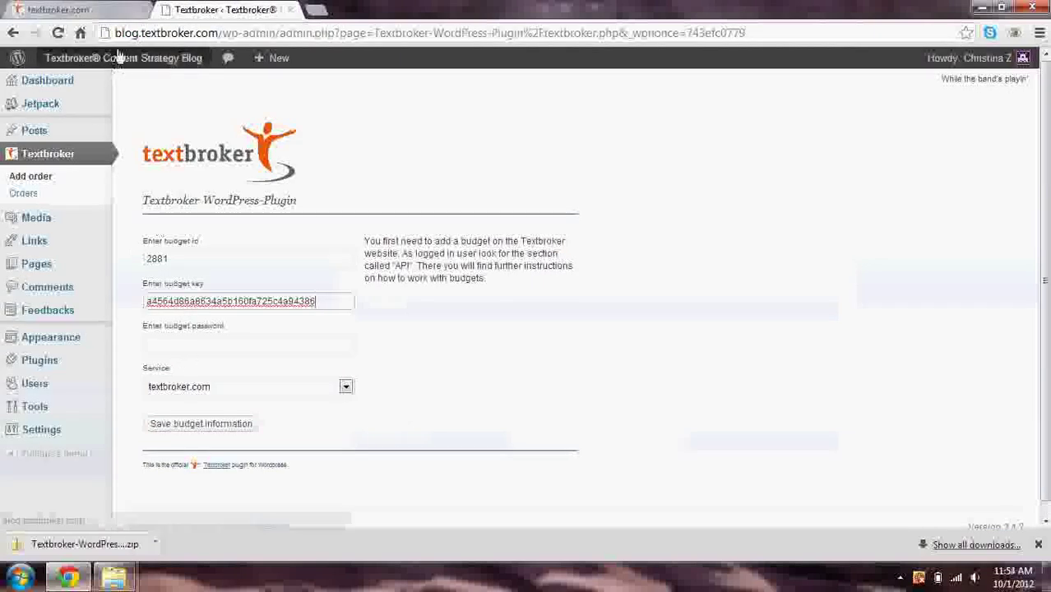
Step: Enter the budget password in the plugin and save the budget information
{"action": "left_click", "coordinate": [58, 9]}
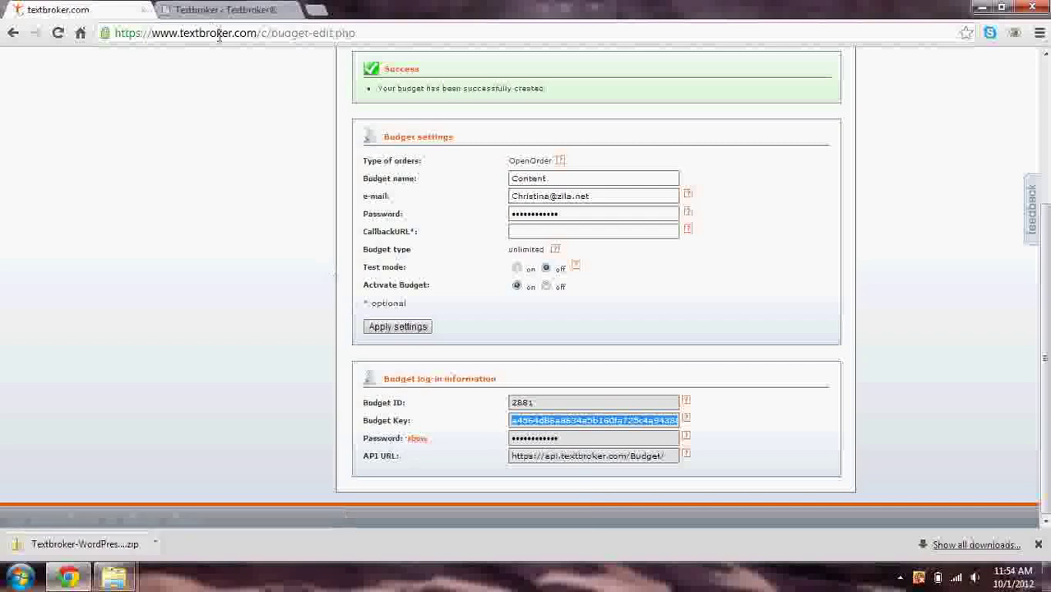
{"action": "left_click", "coordinate": [222, 10]}
{"action": "left_click", "coordinate": [217, 345]}
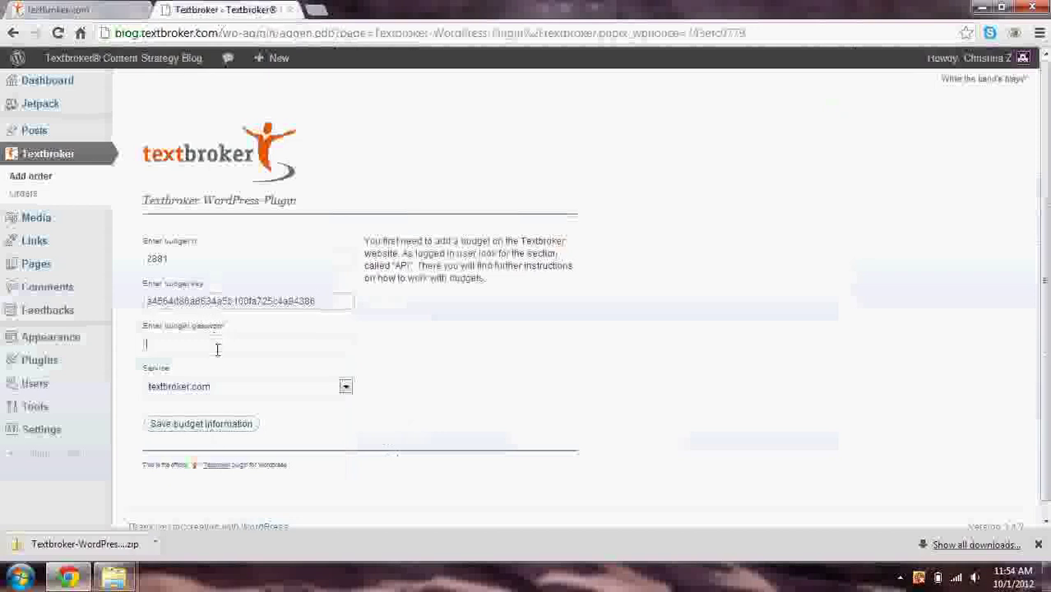
{"action": "type", "text": "•••••••"}
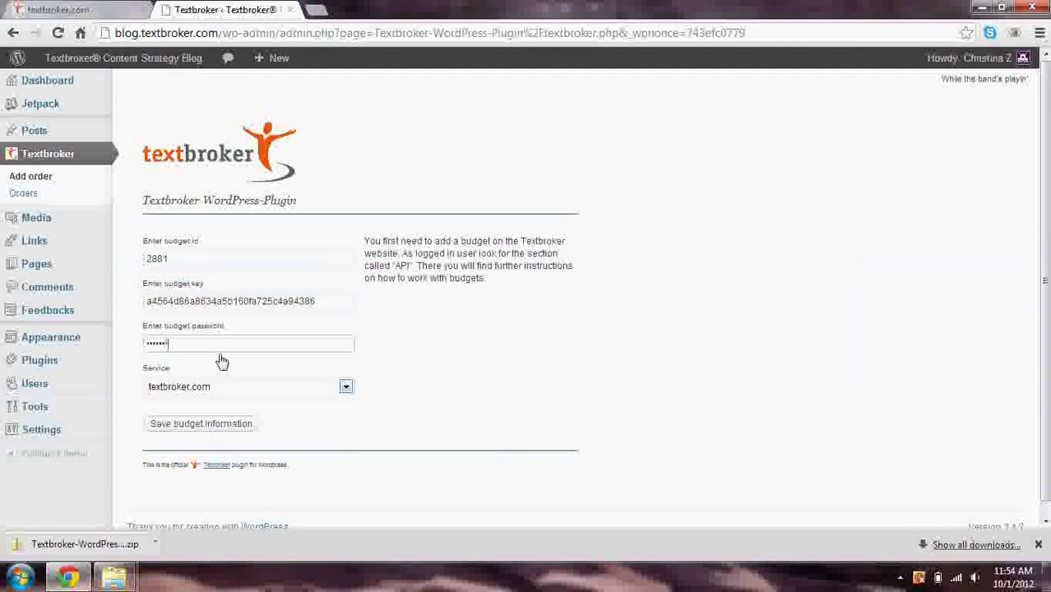
{"action": "left_click", "coordinate": [217, 429]}
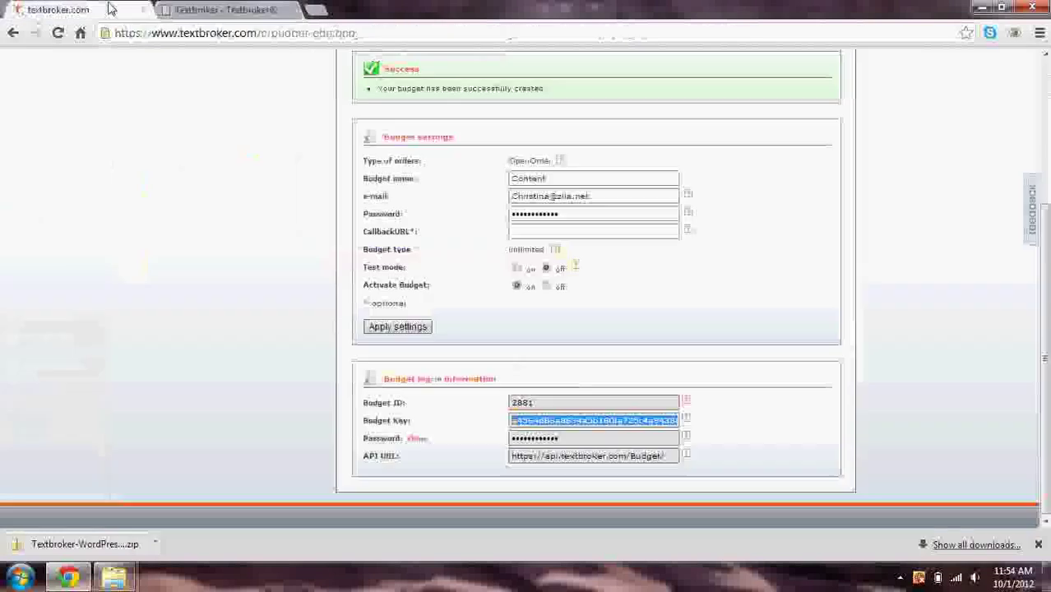
Step: Select the budget log-in password on the Textbroker budget settings page
{"action": "left_click", "coordinate": [112, 9]}
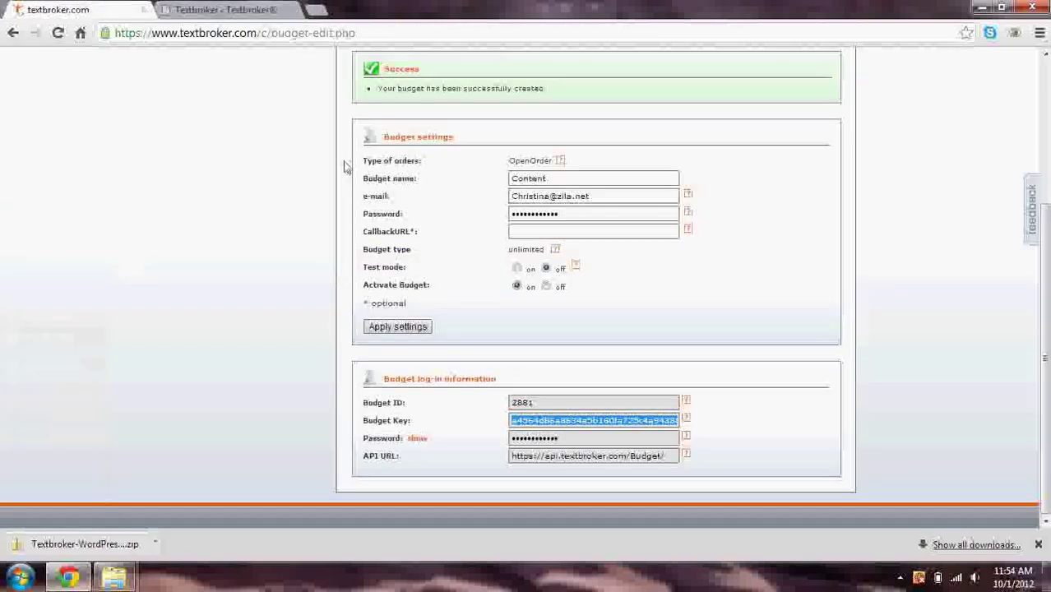
{"action": "left_click", "coordinate": [568, 216]}
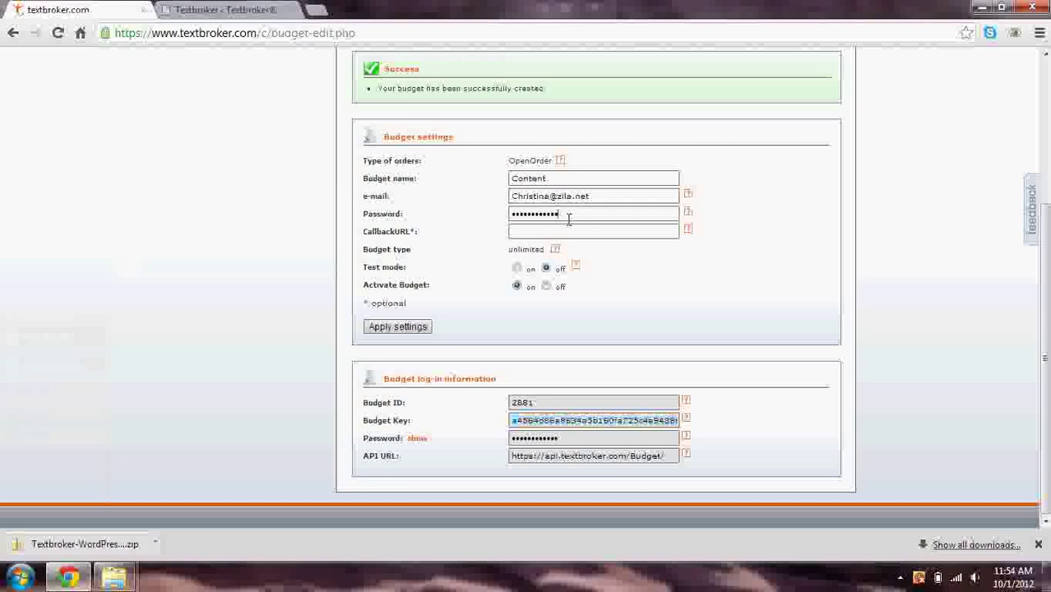
{"action": "double_click", "coordinate": [567, 216]}
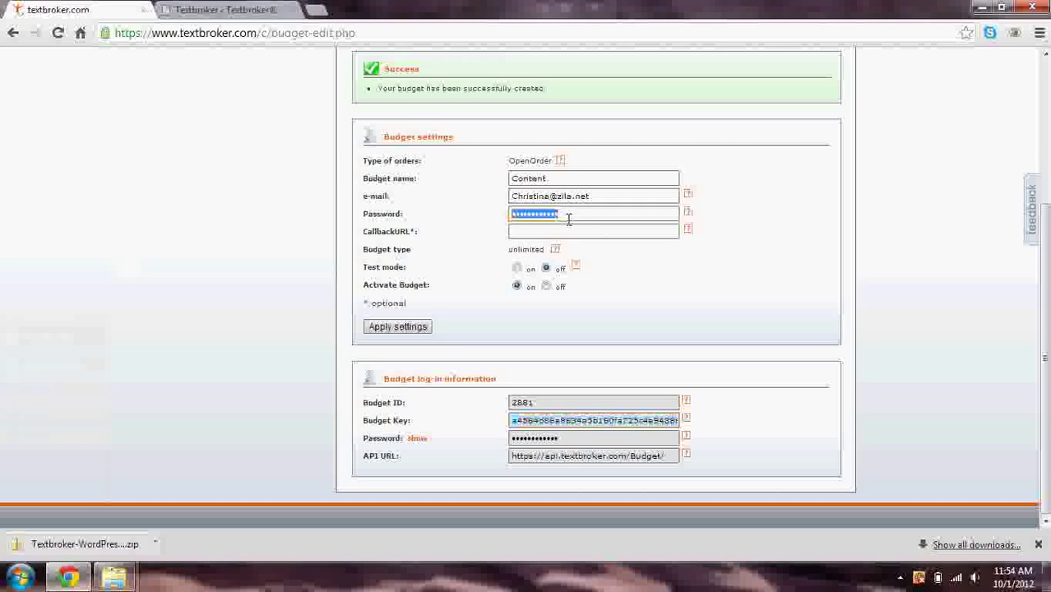
{"action": "double_click", "coordinate": [557, 442]}
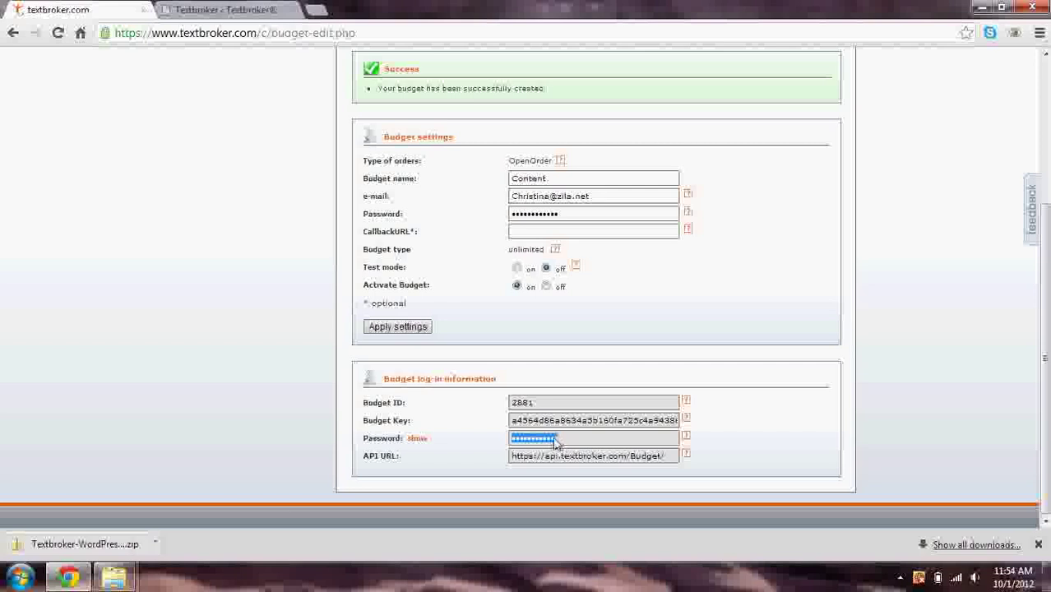
{"action": "left_click", "coordinate": [210, 14]}
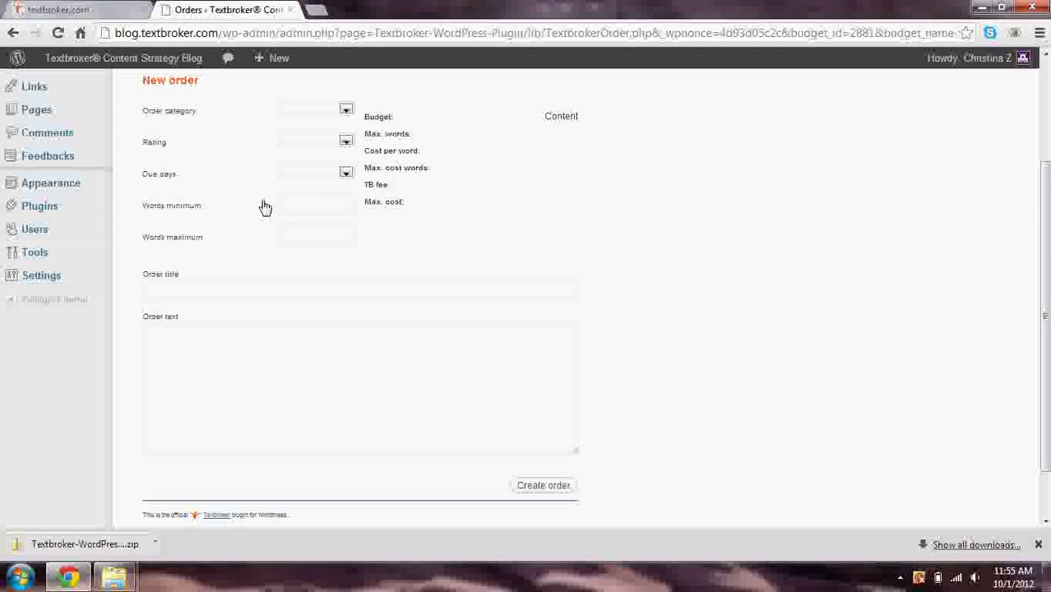
Step: Set the order category to animals, rating to 4 Stars and due days to 1
{"action": "left_click", "coordinate": [345, 109]}
{"action": "left_click", "coordinate": [321, 132]}
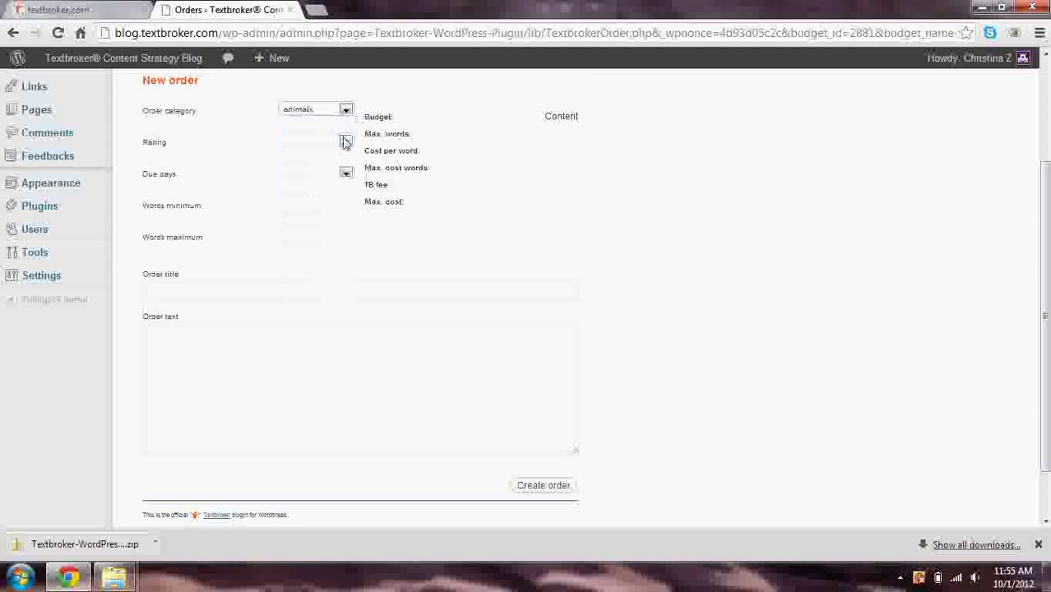
{"action": "left_click", "coordinate": [346, 141]}
{"action": "left_click", "coordinate": [326, 184]}
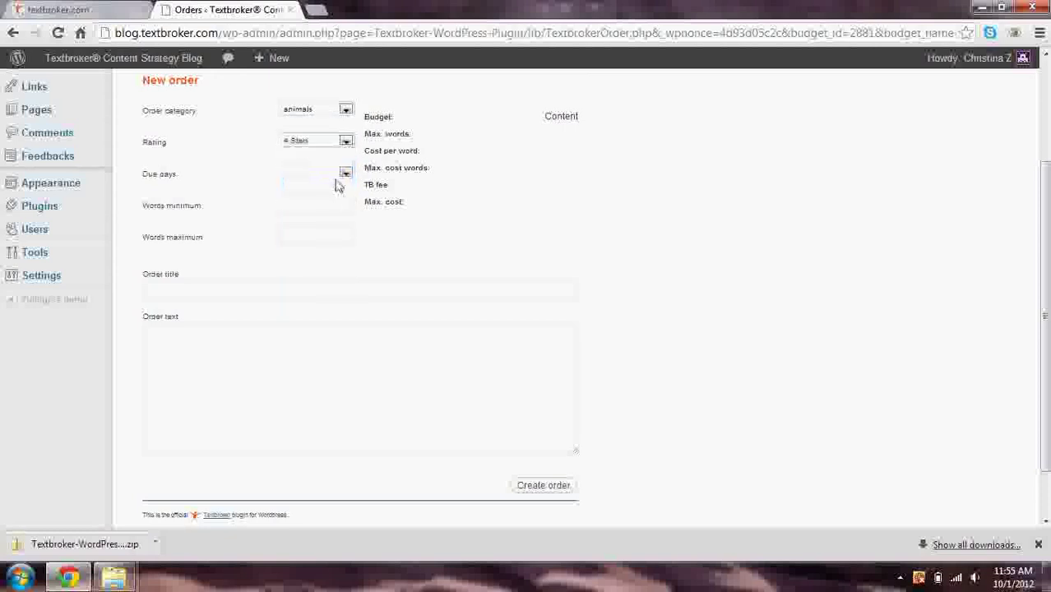
{"action": "left_click", "coordinate": [345, 173]}
{"action": "left_click", "coordinate": [317, 198]}
Step: Enter words minimum 1, maximum 1, title 'Test order' and the order text 'This is a test order Flease don't take it'
{"action": "left_click", "coordinate": [318, 206]}
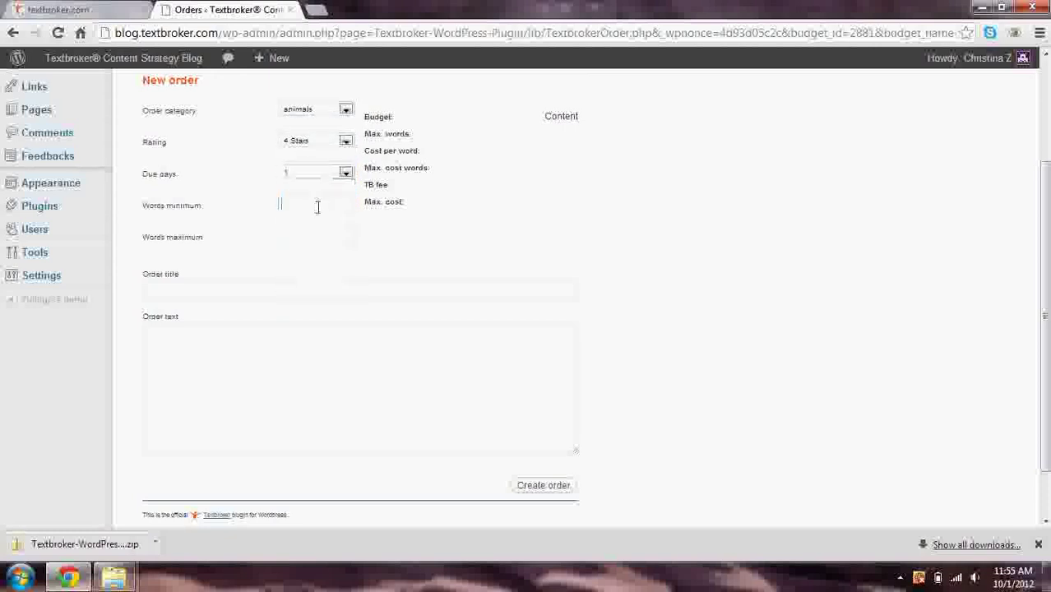
{"action": "type", "text": "1"}
{"action": "left_click", "coordinate": [305, 236]}
{"action": "type", "text": "1"}
{"action": "left_click", "coordinate": [287, 293]}
{"action": "type", "text": "Test"}
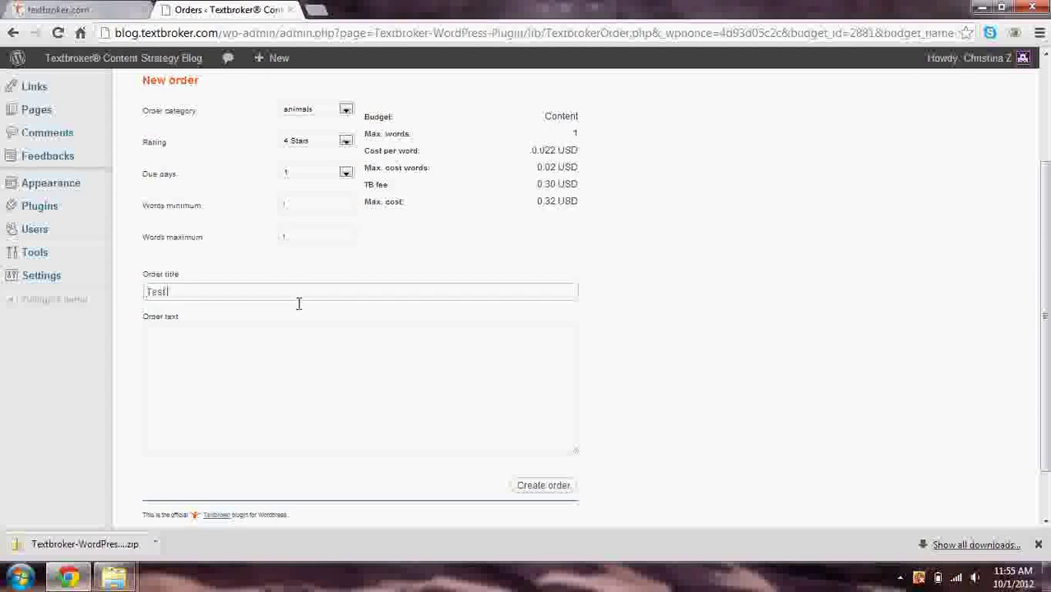
{"action": "type", "text": " order"}
{"action": "key", "text": "Tab"}
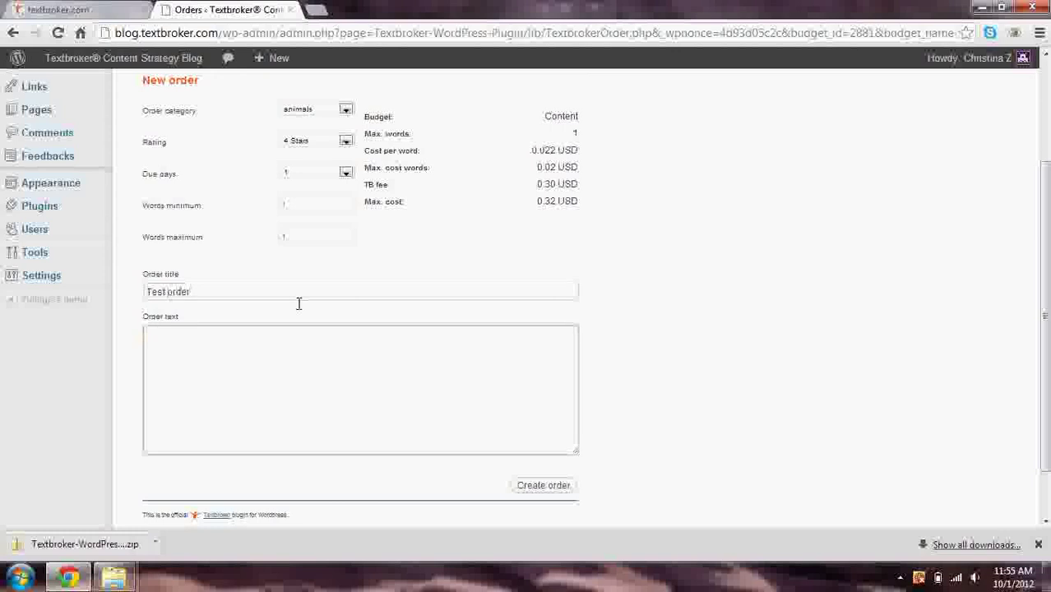
{"action": "key", "text": "Tab"}
{"action": "type", "text": "This is a "}
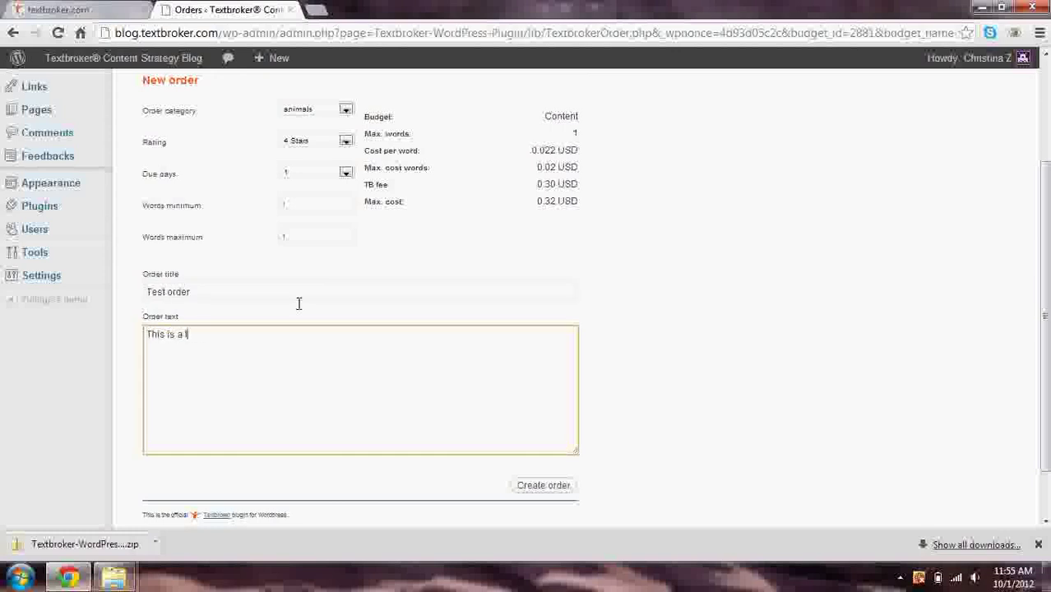
{"action": "type", "text": "test order Flease don't t"}
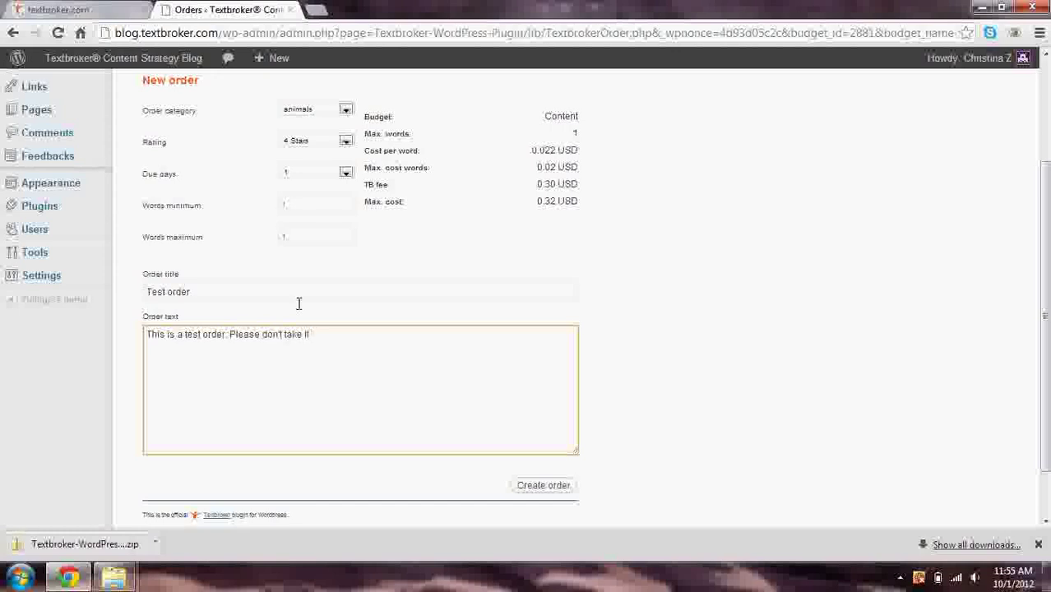
{"action": "type", "text": "ake it"}
{"action": "mouse_move", "coordinate": [544, 116]}
{"action": "left_mouse_down"}
{"action": "mouse_move", "coordinate": [584, 120]}
{"action": "mouse_move", "coordinate": [567, 112]}
{"action": "mouse_move", "coordinate": [569, 129]}
{"action": "mouse_move", "coordinate": [545, 117]}
{"action": "left_mouse_up"}
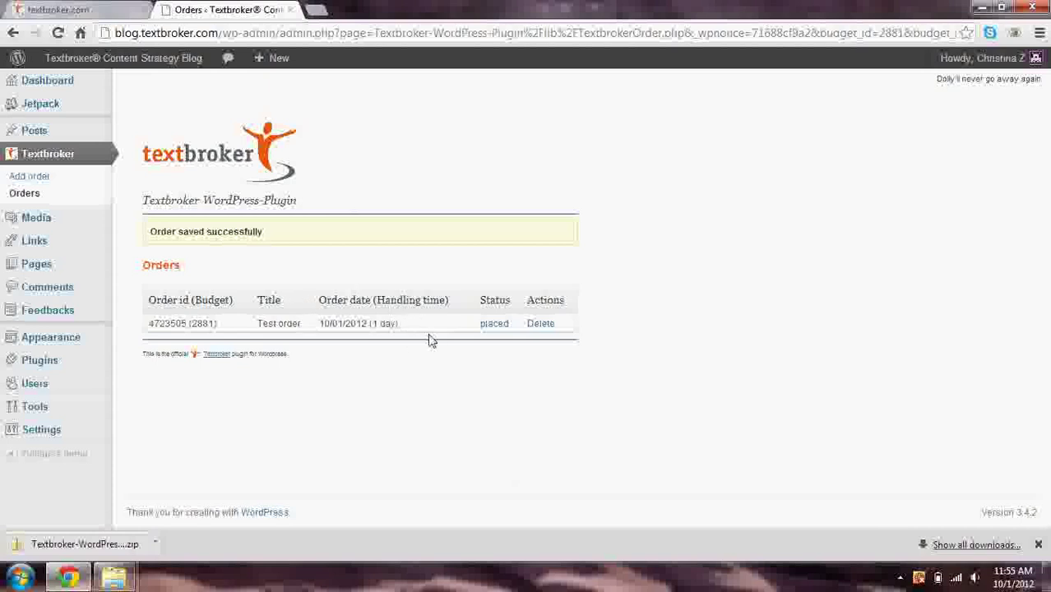
Step: Refresh the Test order's 'placed' status twice until it reports the status updated successfully
{"action": "left_click", "coordinate": [506, 326]}
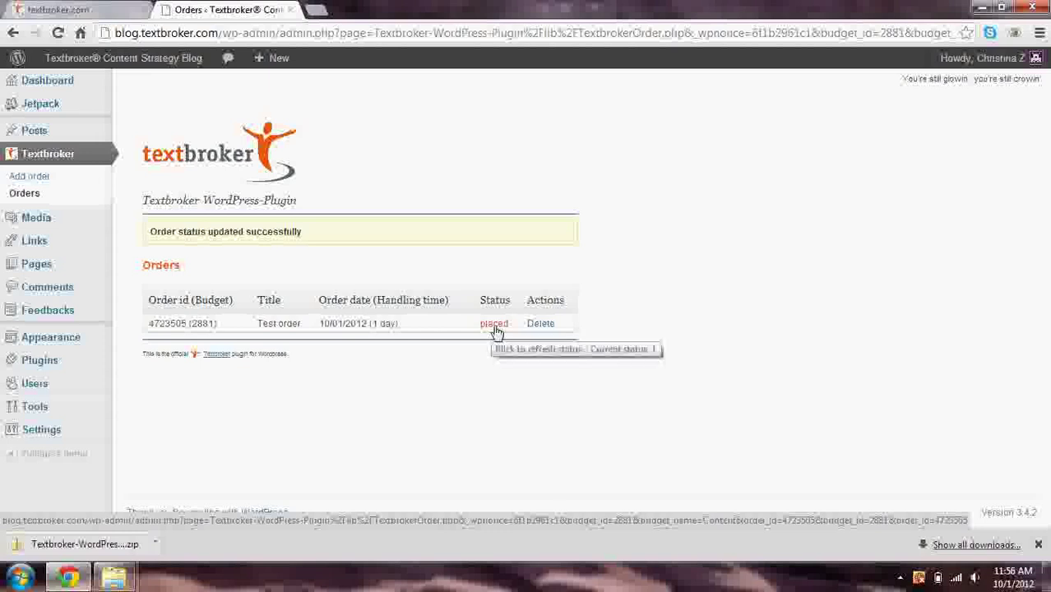
{"action": "left_click", "coordinate": [495, 327]}
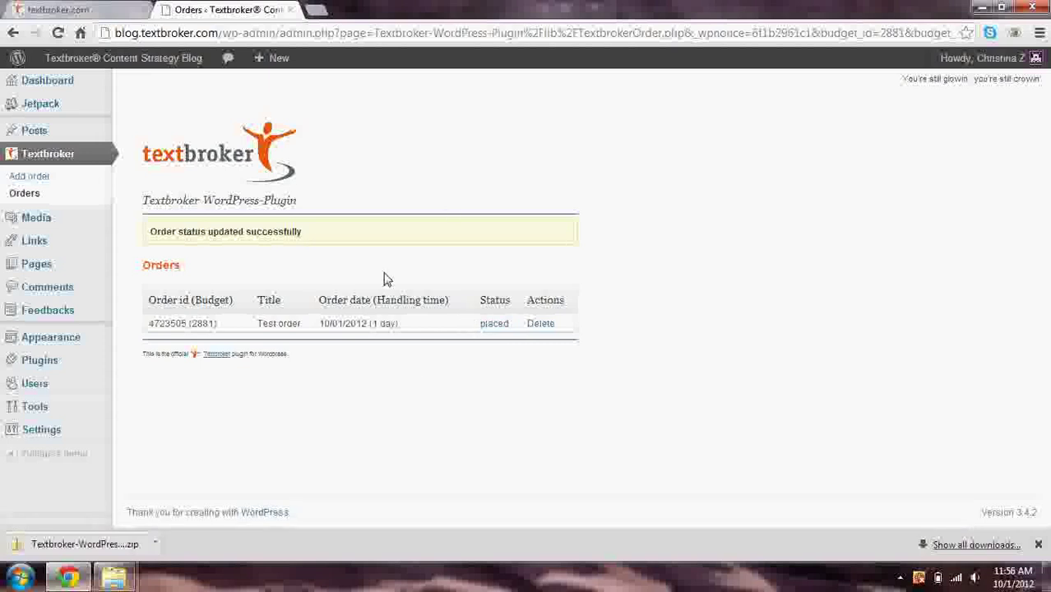
Step: Reload the Textbroker Orders table, which still lists the Test order as placed
{"action": "left_click", "coordinate": [22, 194]}
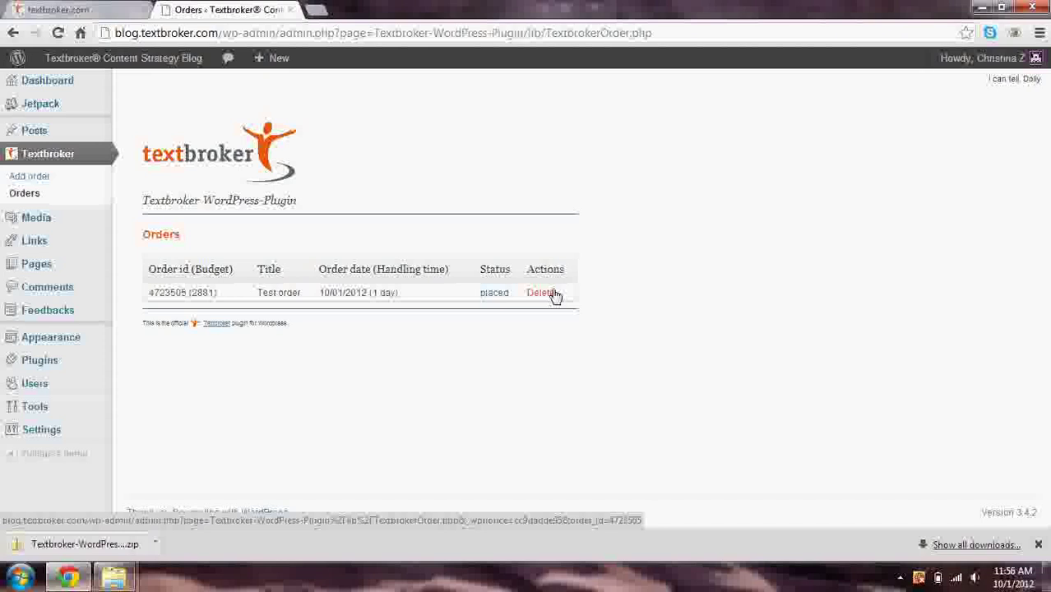
{"action": "left_click", "coordinate": [553, 293]}
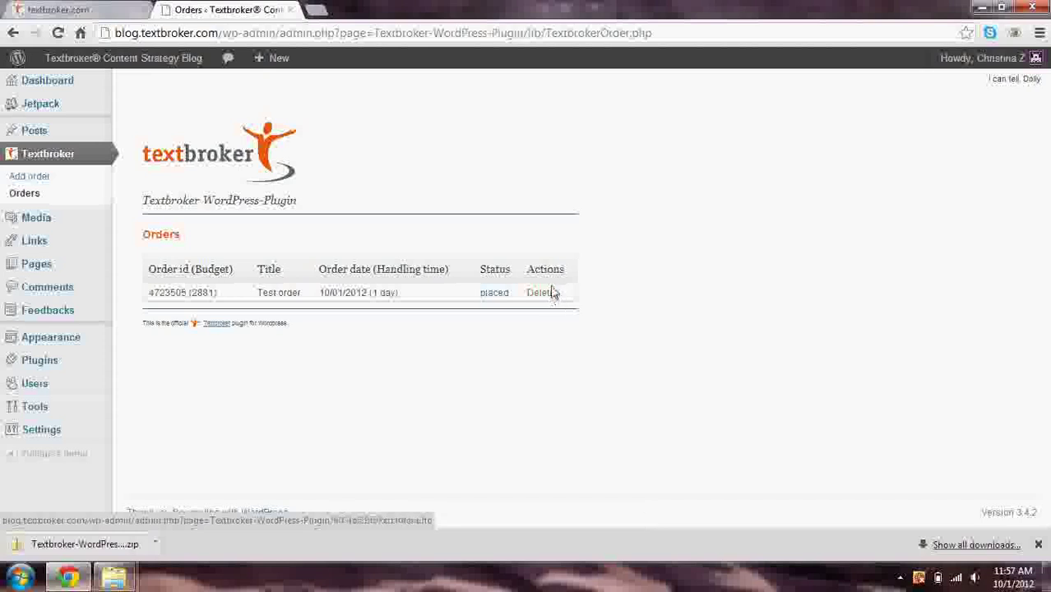